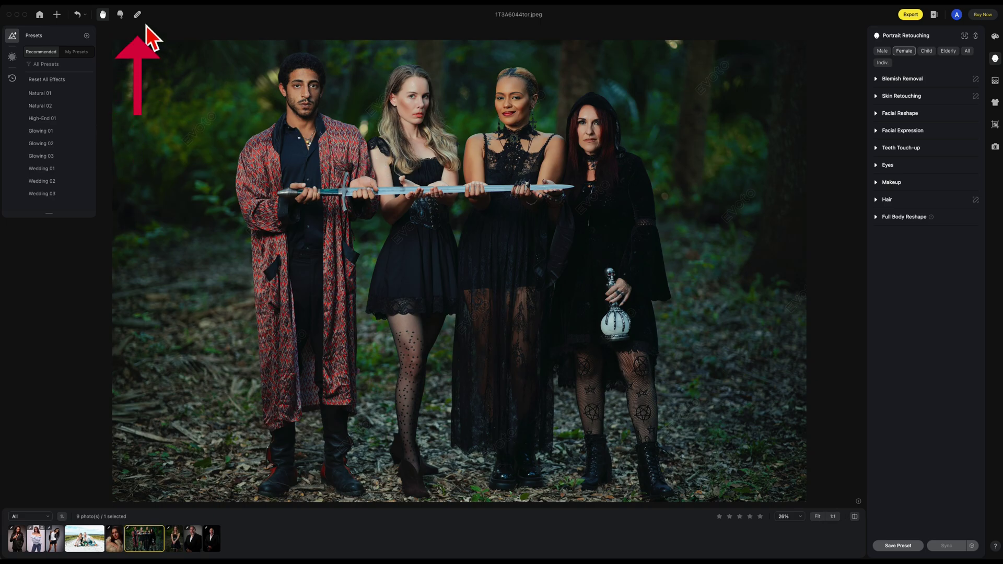
# Review the What's New feature list, including Black & White Mode, from the help menu, then close it
pyautogui.click(143, 12)
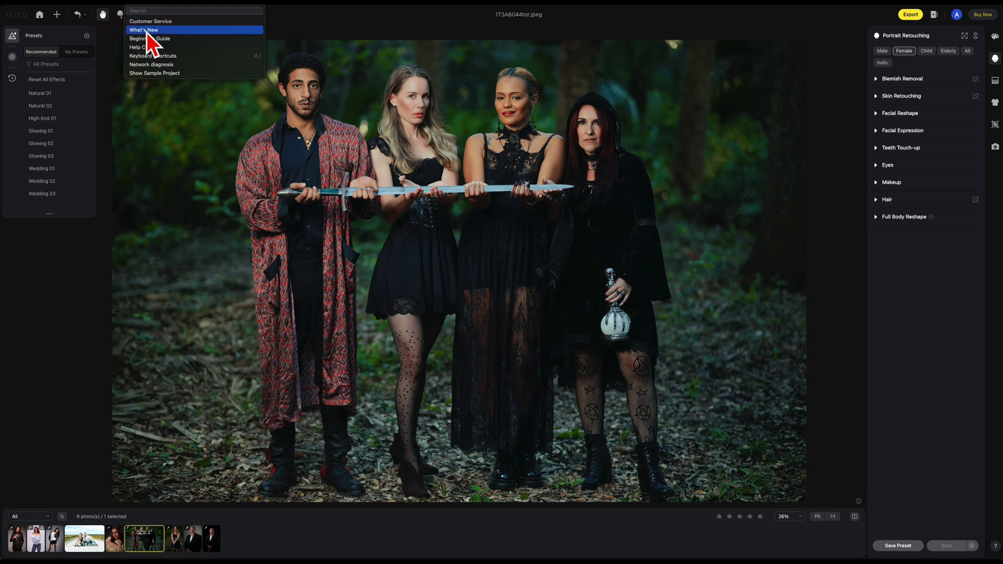
pyautogui.click(74, 294)
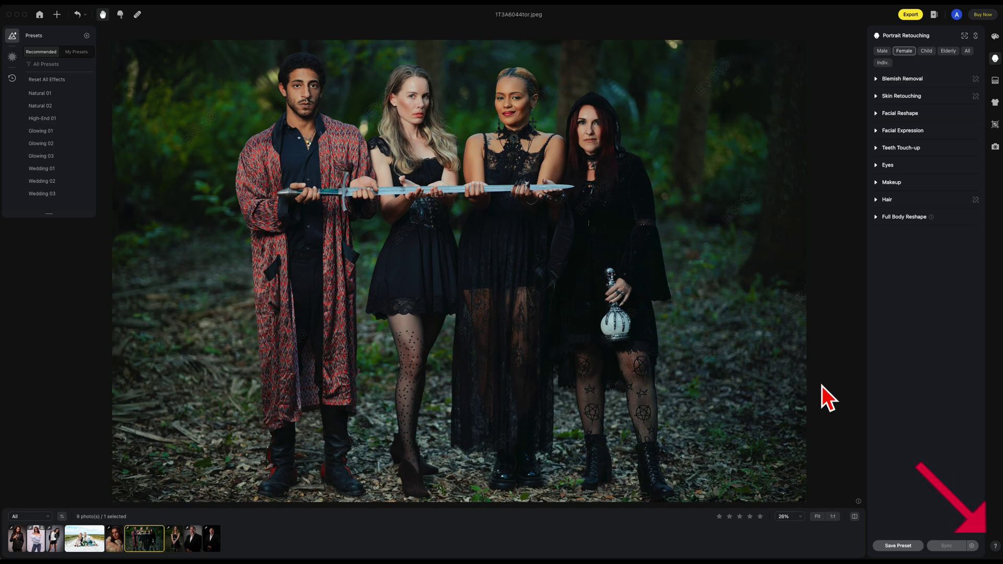
pyautogui.click(996, 547)
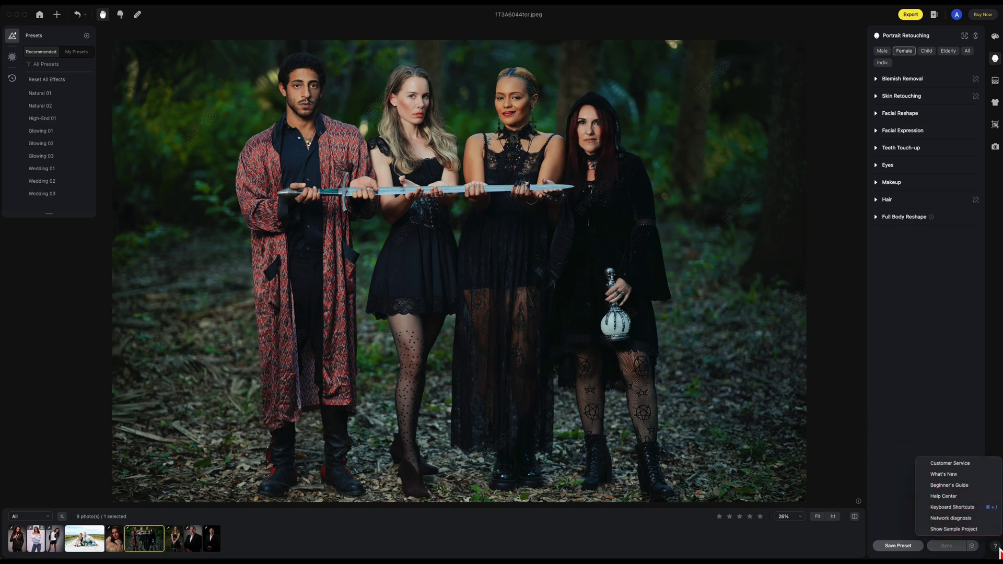
pyautogui.click(970, 477)
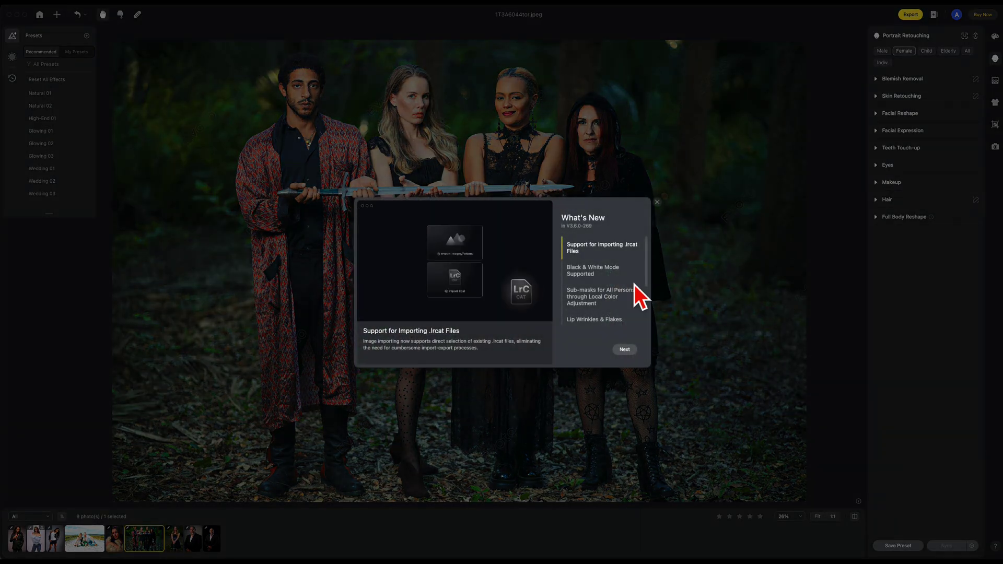
pyautogui.scroll(-5, 634, 284)
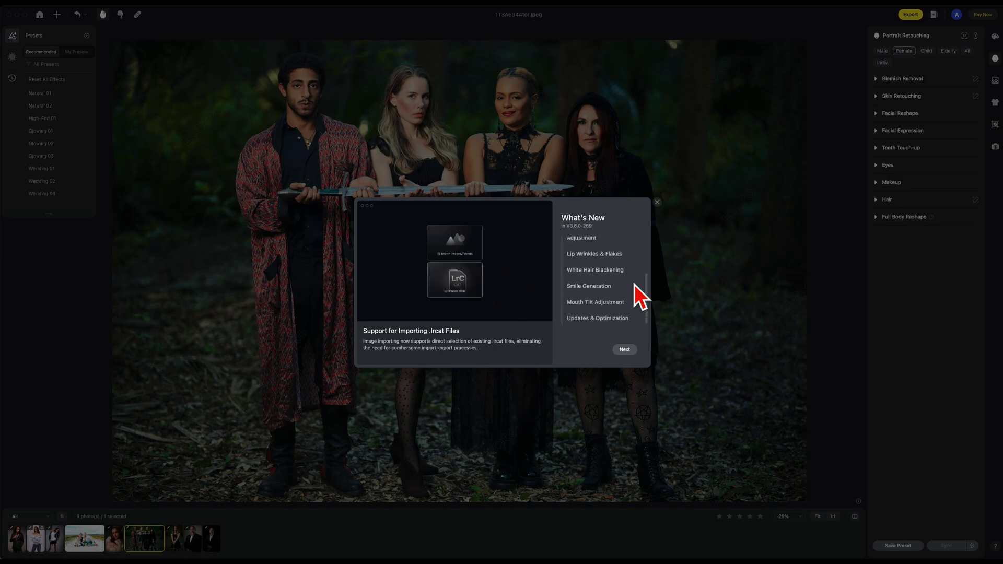
pyautogui.scroll(5, 634, 284)
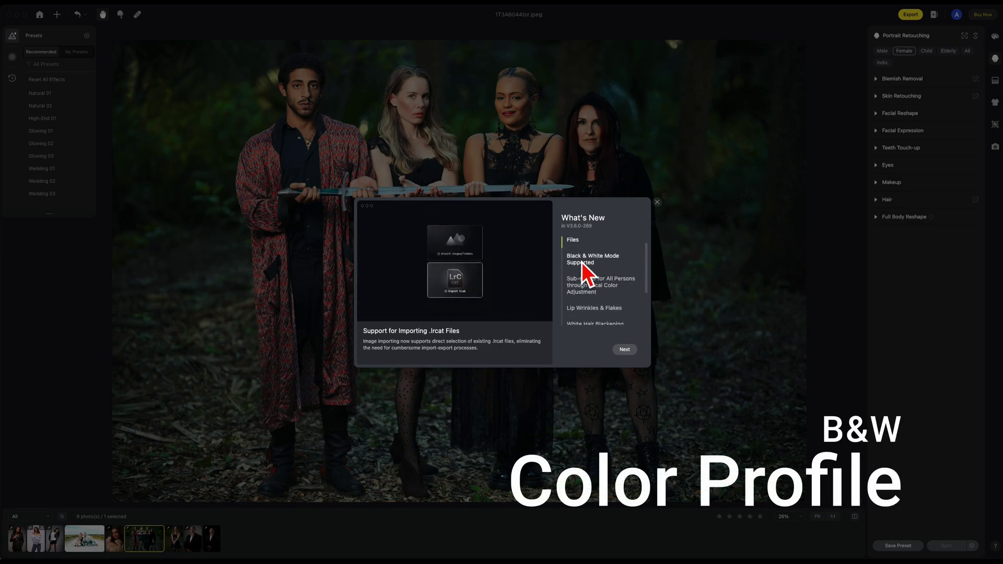
pyautogui.click(679, 217)
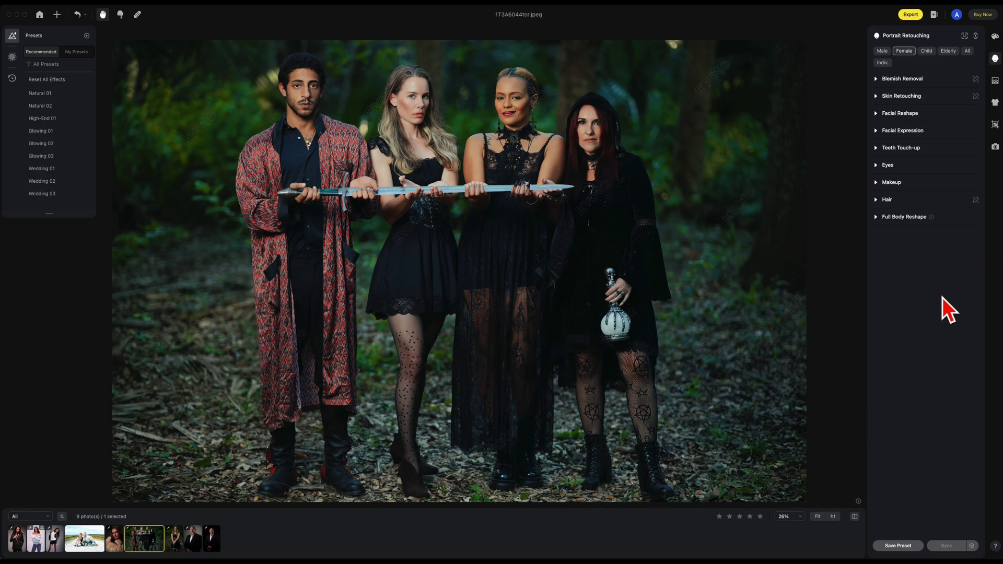
# Switch the group portrait's colour profile to B&W with the Ctrl+1 colour settings
pyautogui.hotkey('ctrl', '1')
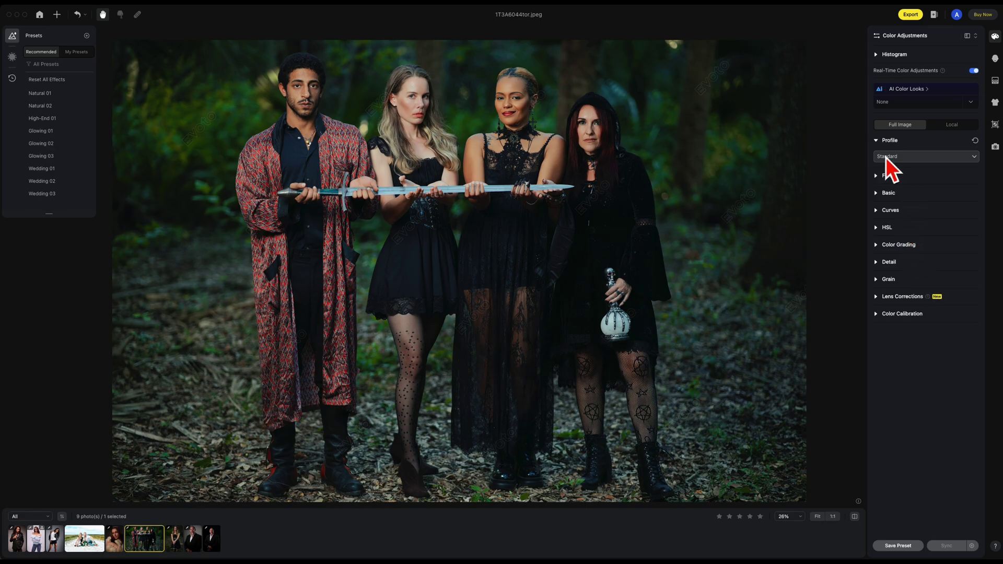
pyautogui.click(914, 156)
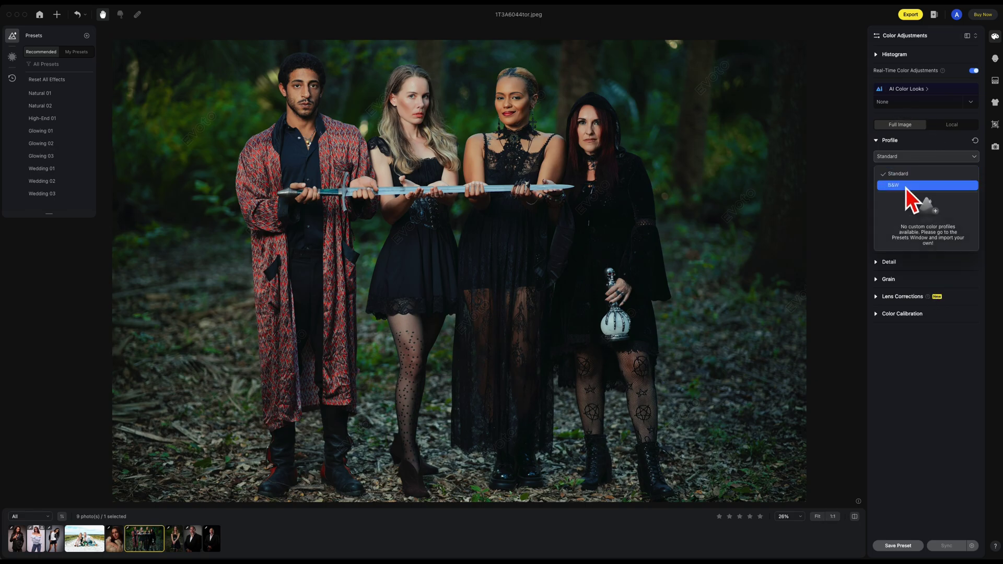
pyautogui.click(841, 191)
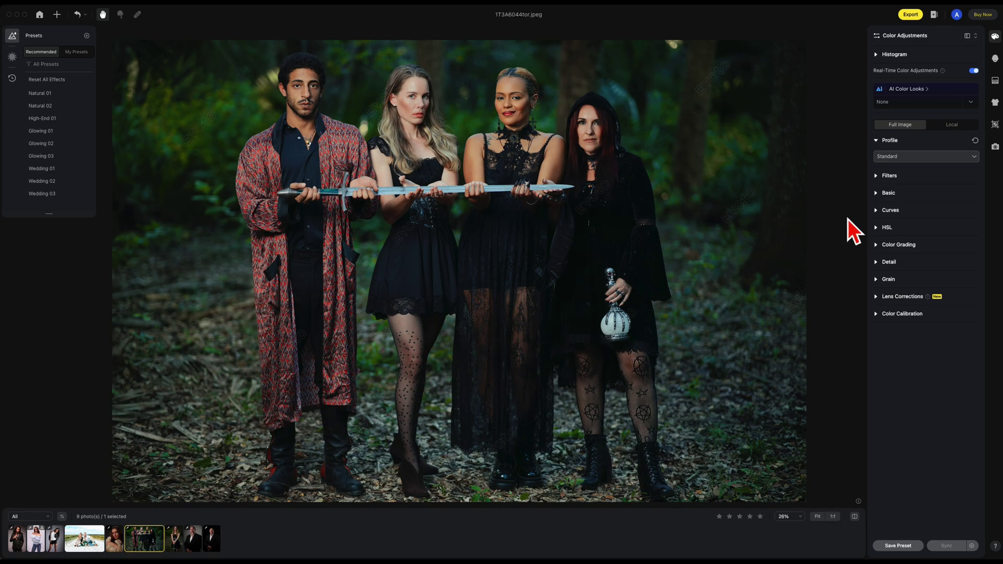
pyautogui.click(933, 159)
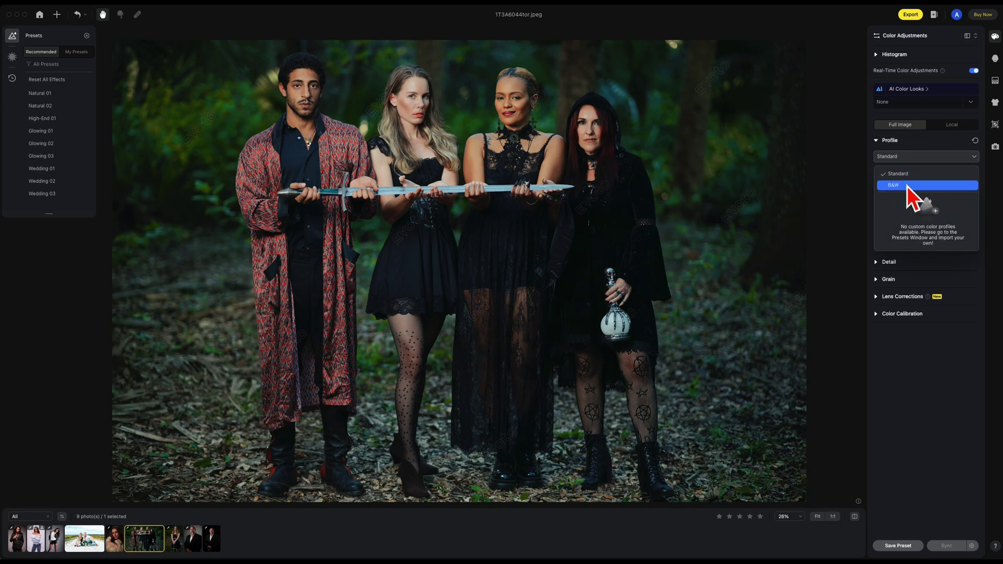
pyautogui.click(907, 186)
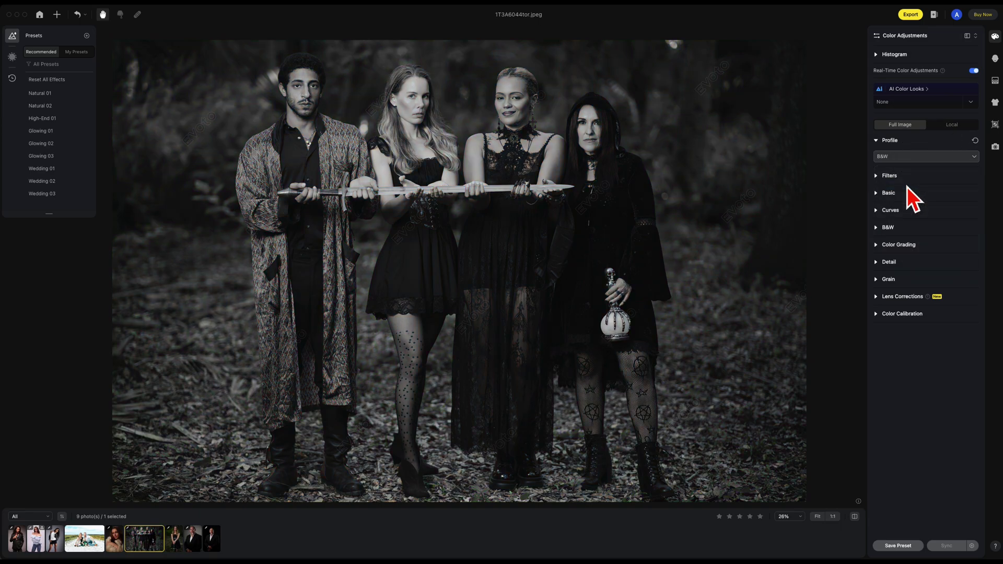
# Set the B&W tone mix to Orange 30, Yellow 22 and Green 45
pyautogui.click(881, 231)
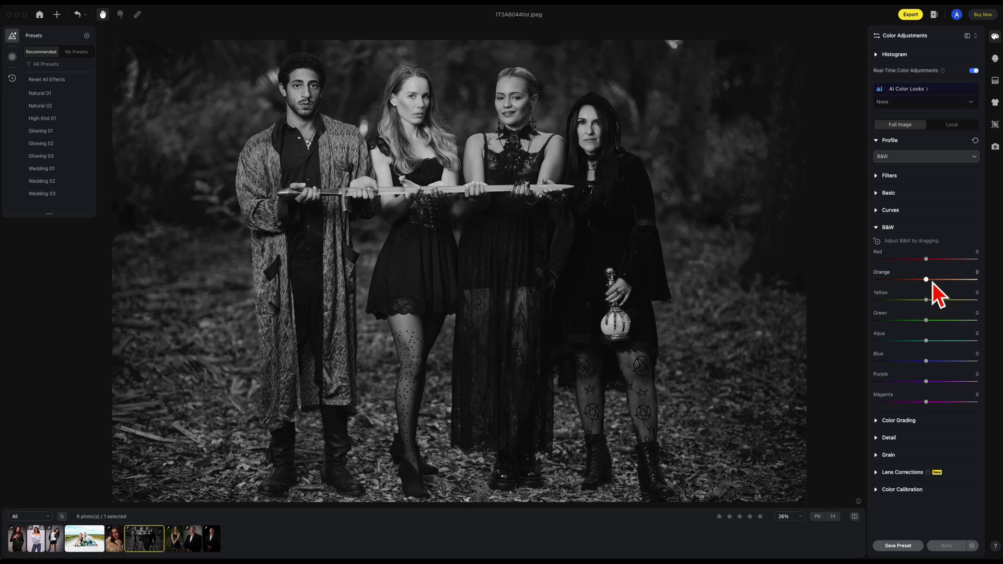
pyautogui.moveTo(933, 283); pyautogui.dragTo(949, 322)
pyautogui.moveTo(941, 362)
pyautogui.mouseDown()
pyautogui.moveTo(952, 365)
pyautogui.moveTo(932, 363)
pyautogui.mouseUp()
pyautogui.moveTo(931, 262)
pyautogui.mouseDown()
pyautogui.moveTo(949, 261)
pyautogui.moveTo(931, 262)
pyautogui.mouseUp()
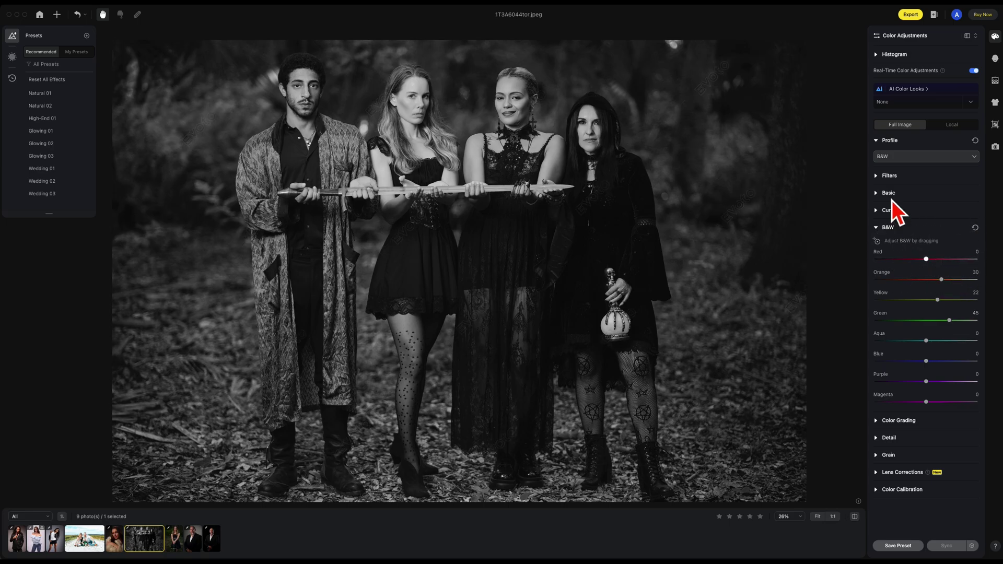
# In Basic, set Contrast to -29, Shadows to 88 and Brightness to -31
pyautogui.click(884, 196)
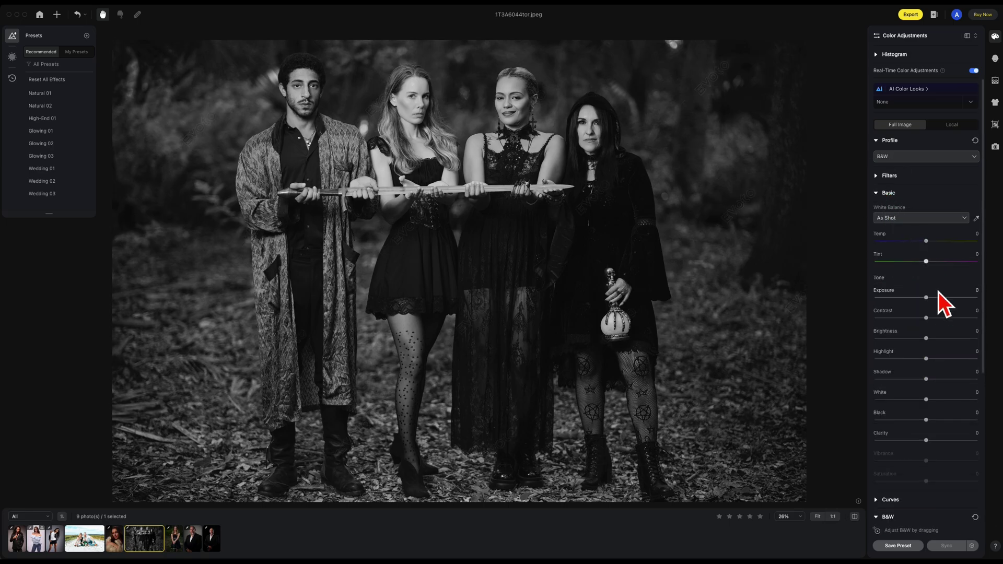
pyautogui.moveTo(938, 315); pyautogui.dragTo(908, 317)
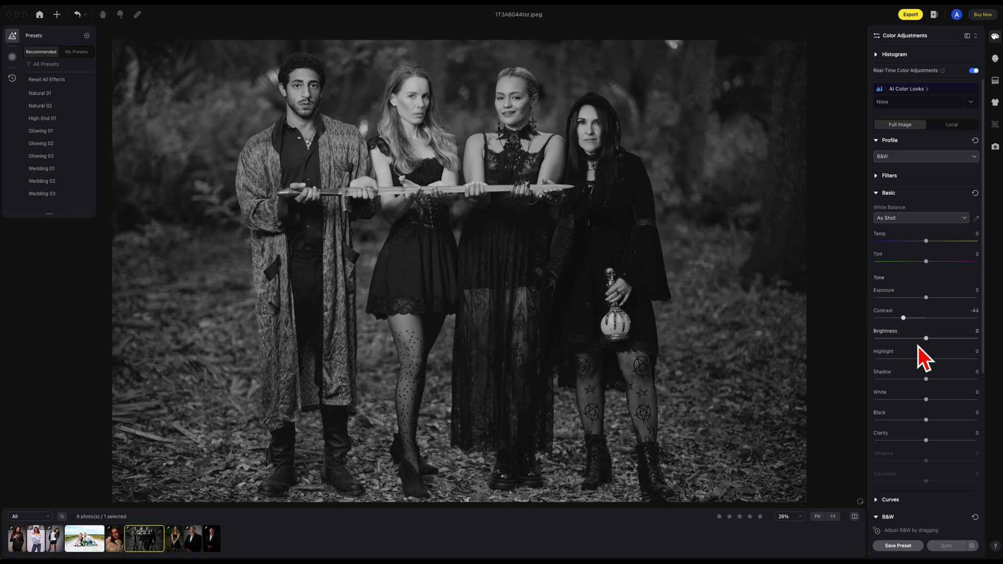
pyautogui.moveTo(930, 381); pyautogui.dragTo(979, 387)
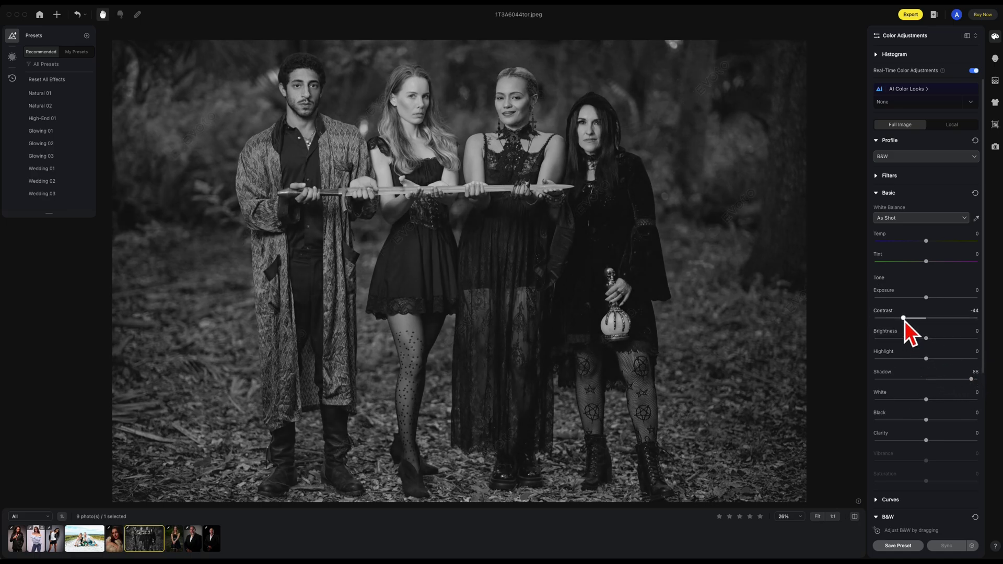
pyautogui.moveTo(904, 318); pyautogui.dragTo(914, 339)
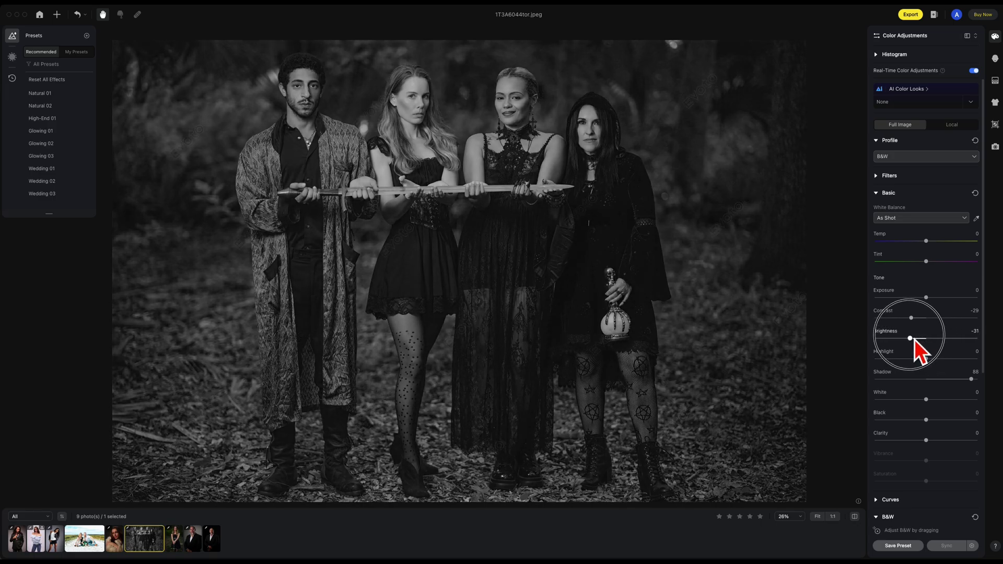
pyautogui.moveTo(914, 340); pyautogui.dragTo(915, 340)
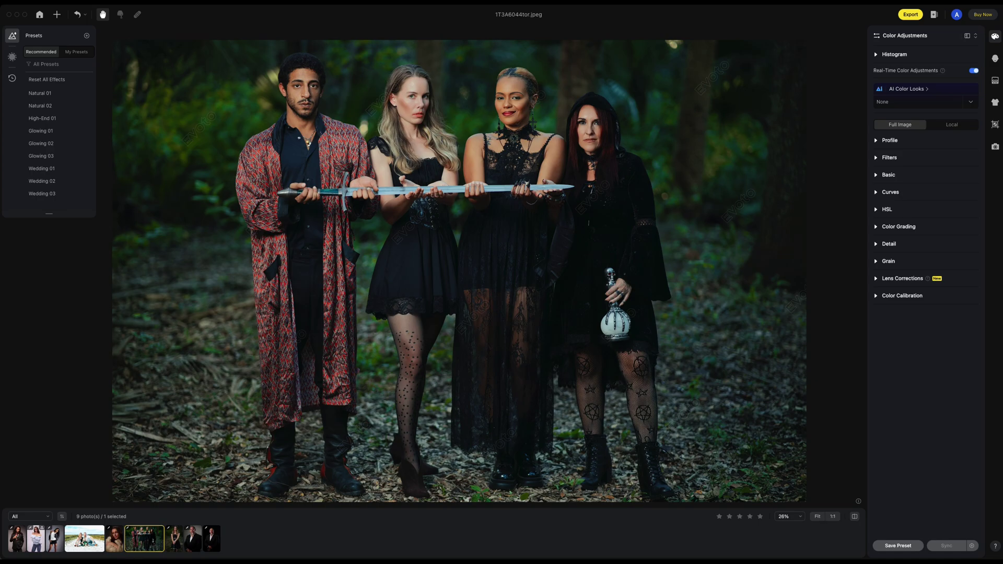
pyautogui.click(996, 547)
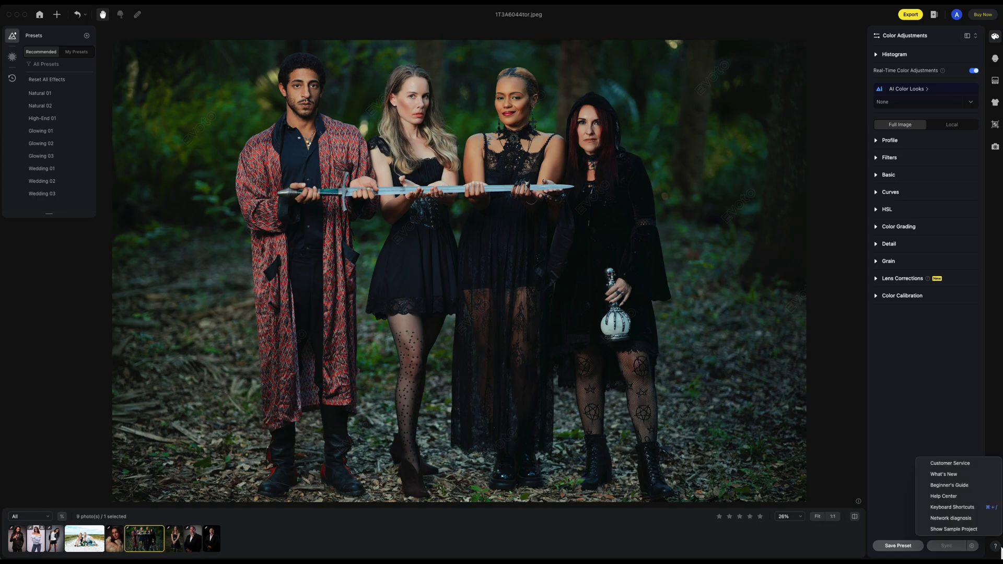
pyautogui.click(976, 475)
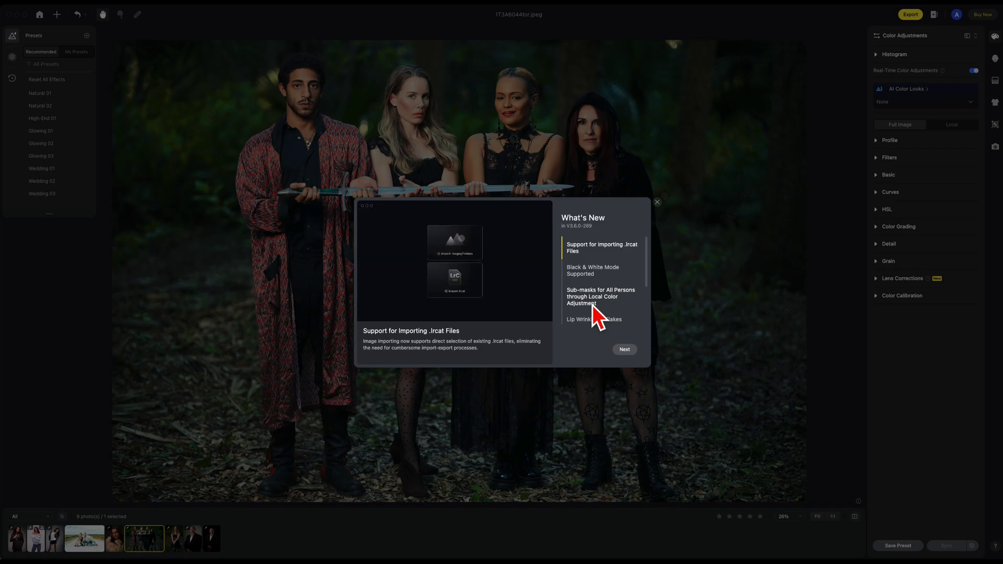
pyautogui.click(658, 203)
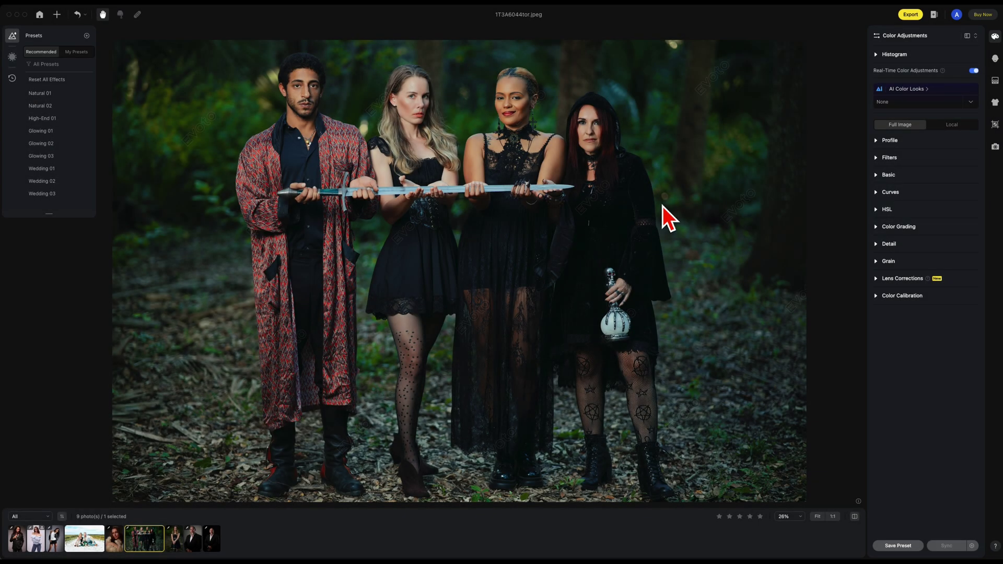
# Select Person 13 in Local > Person and keep the Entire Person mask
pyautogui.click(958, 126)
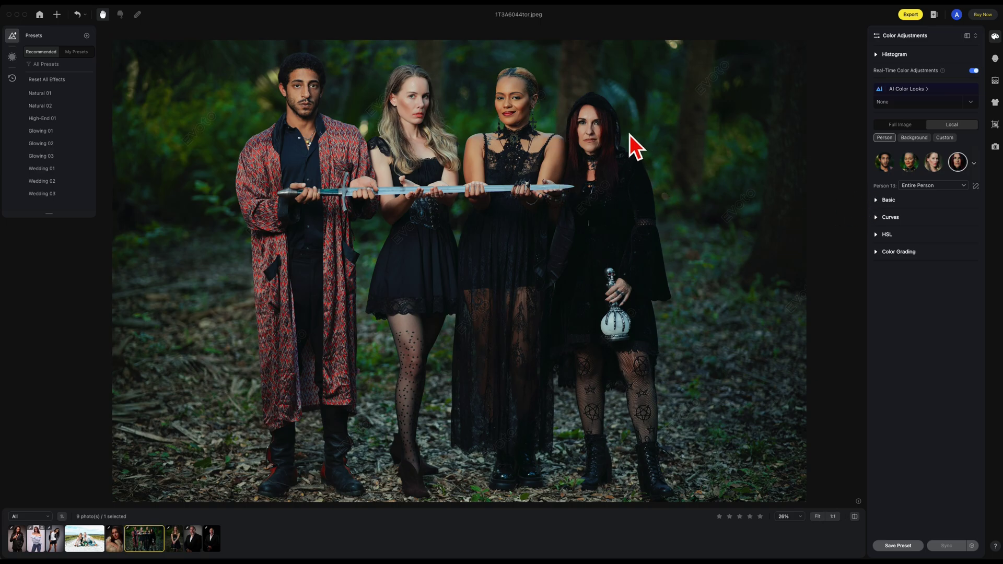
pyautogui.click(968, 189)
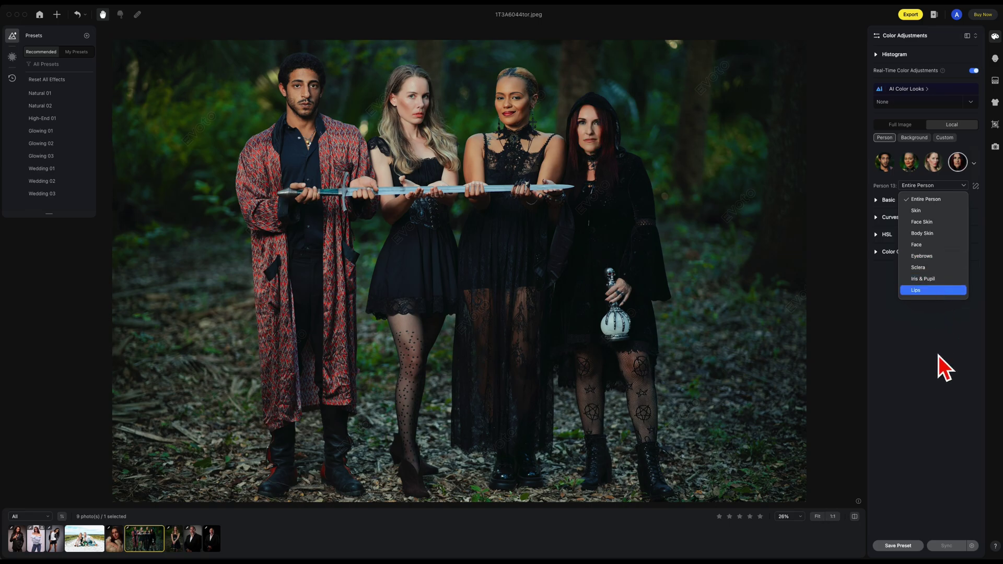
pyautogui.click(930, 199)
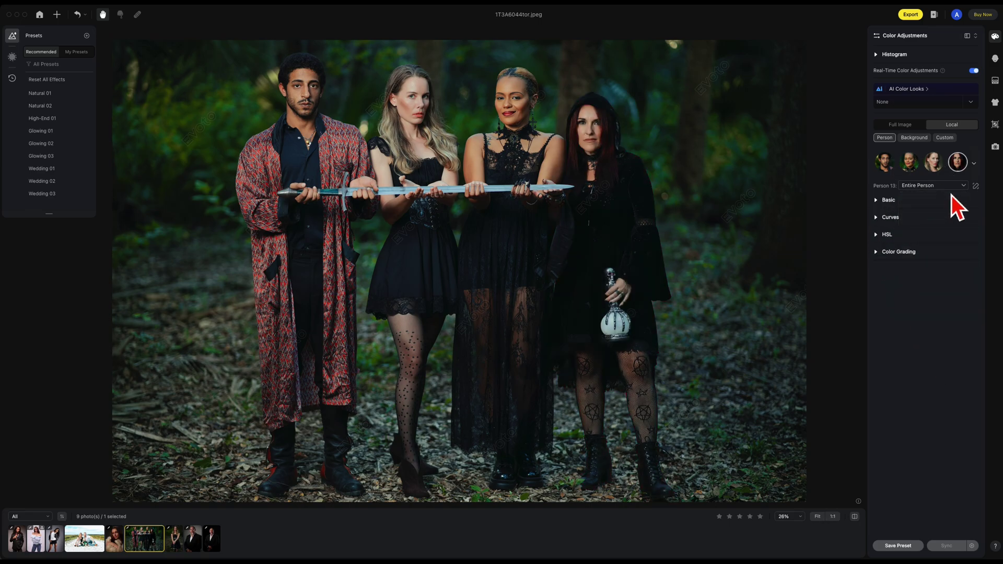
# Give Person 13 Exposure 0.25 and Shadows 13, then select Person 12
pyautogui.click(880, 202)
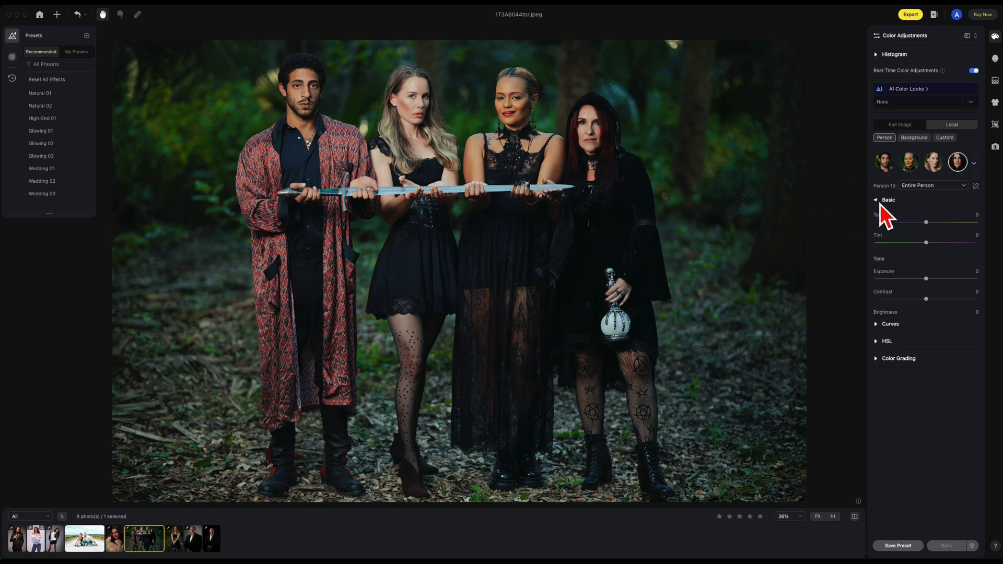
pyautogui.click(931, 283)
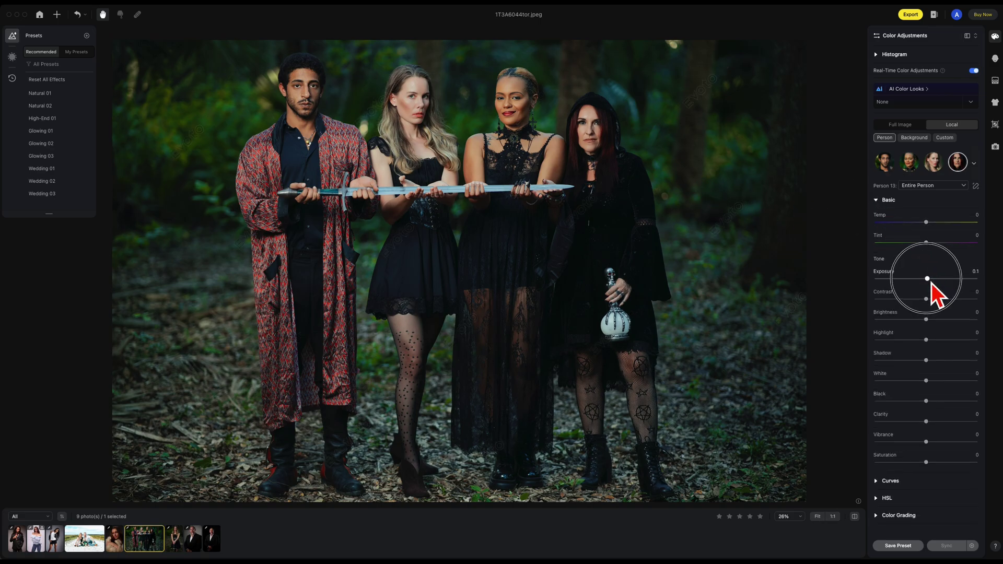
pyautogui.click(933, 361)
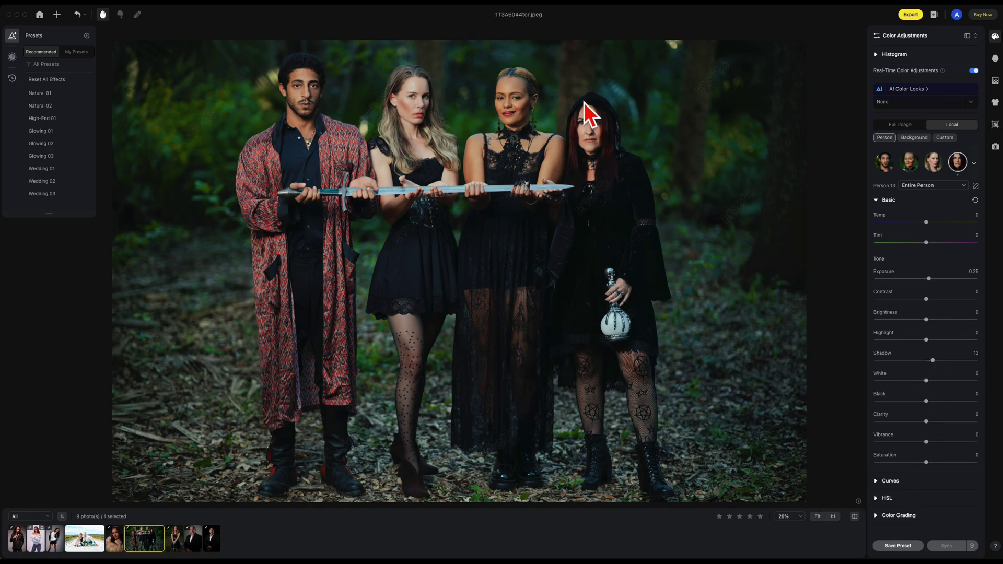
pyautogui.click(938, 169)
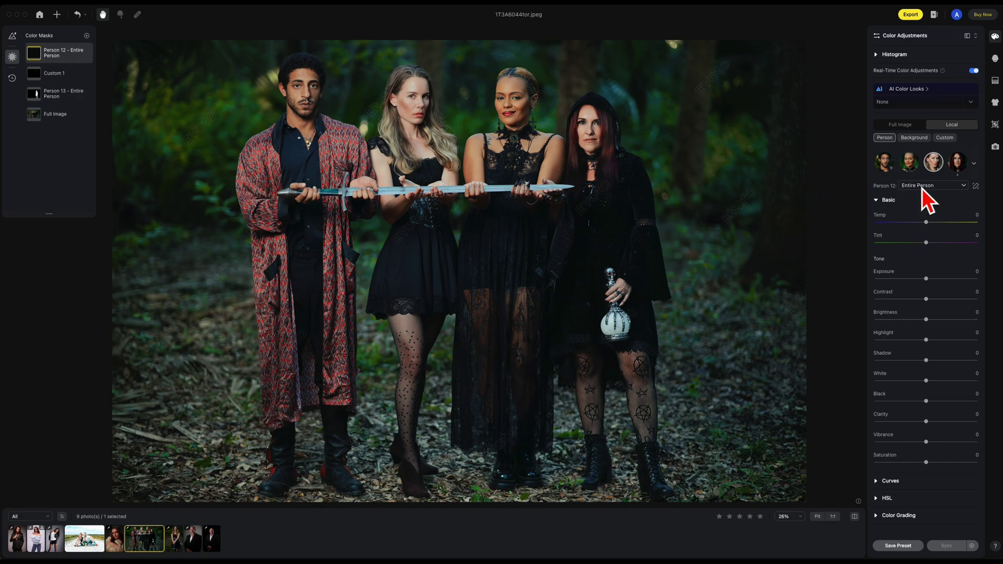
# Mask the blonde woman's Body Skin and set its Exposure to -0.1
pyautogui.click(967, 187)
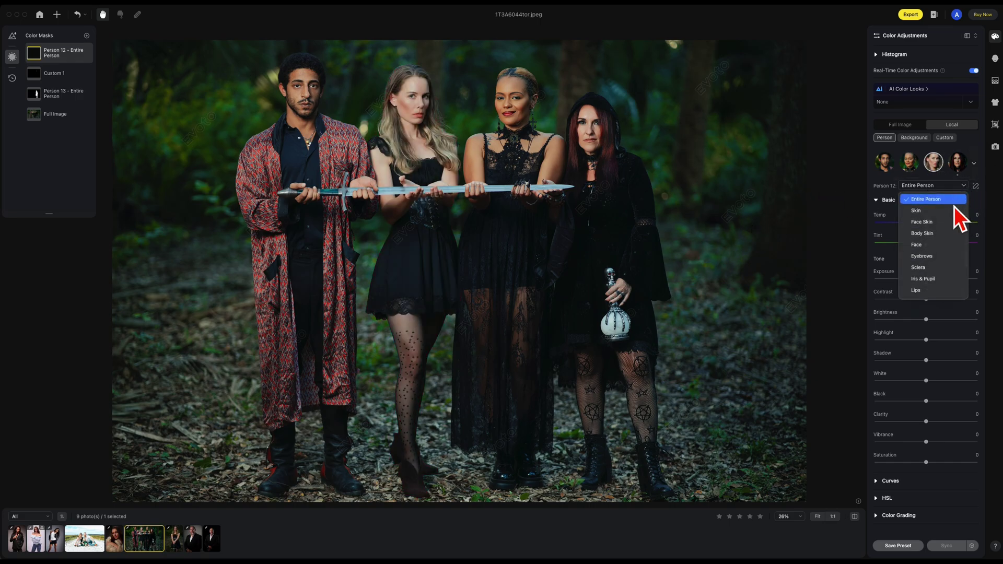
pyautogui.click(943, 237)
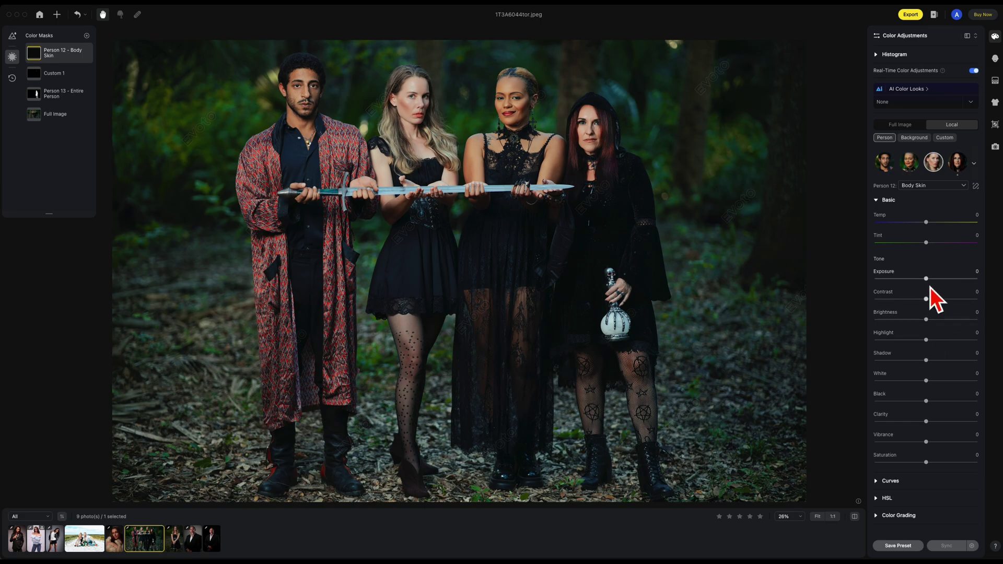
pyautogui.moveTo(931, 287); pyautogui.dragTo(929, 281)
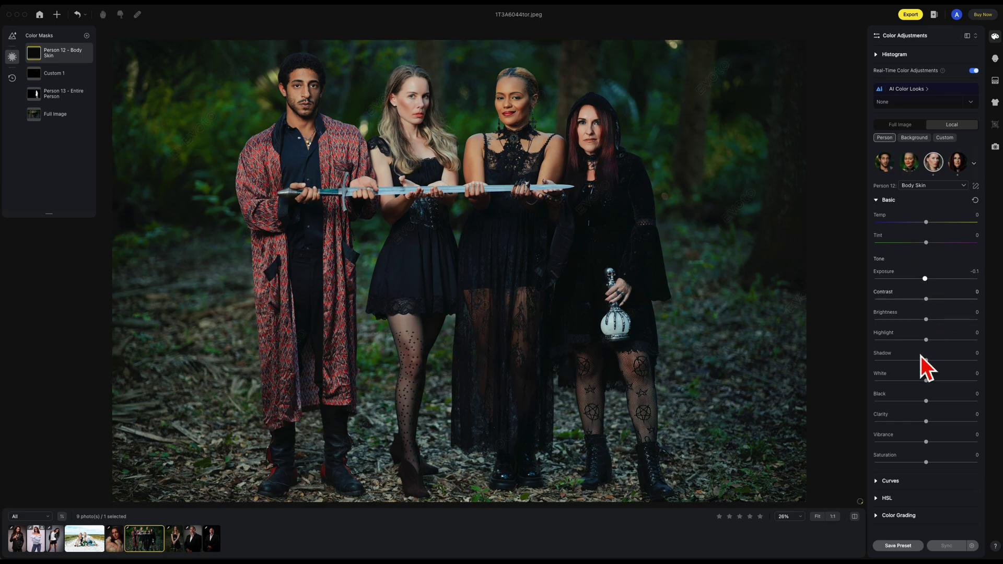
# Raise her skin's HSL Orange saturation to 27 and compare with the original
pyautogui.click(880, 503)
pyautogui.scroll(-3, 888, 470)
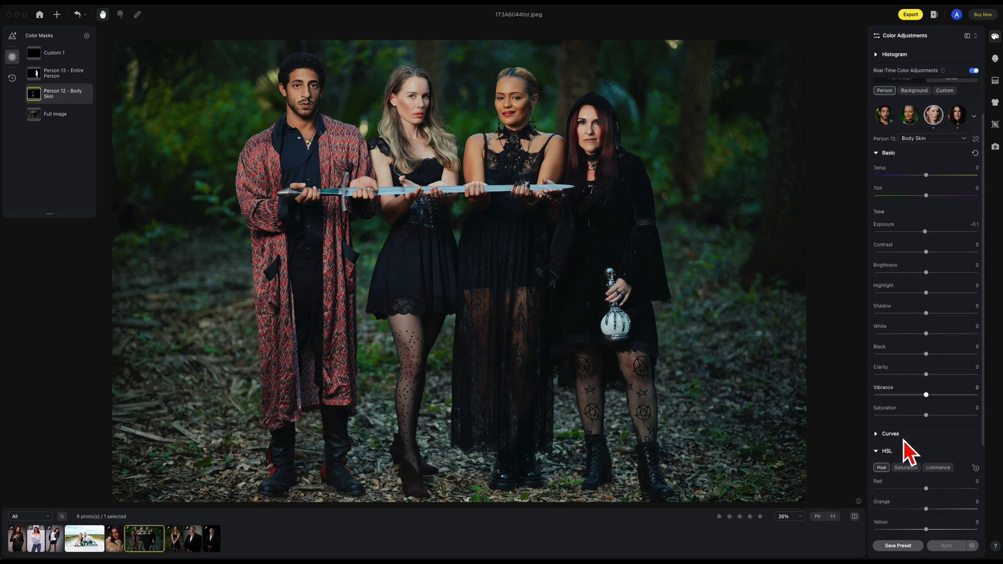
pyautogui.click(910, 382)
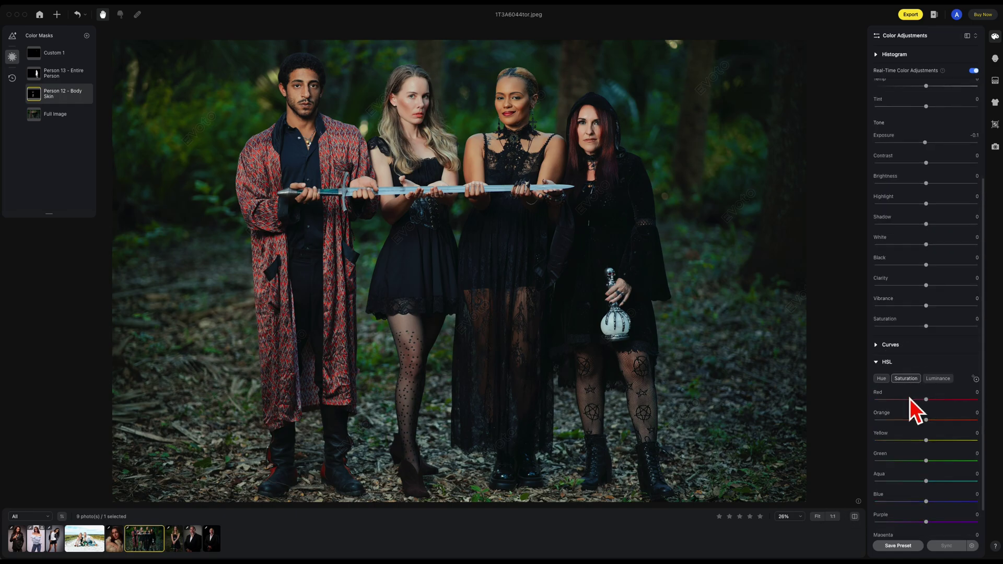
pyautogui.moveTo(934, 425)
pyautogui.mouseDown()
pyautogui.moveTo(985, 425)
pyautogui.moveTo(947, 424)
pyautogui.mouseUp()
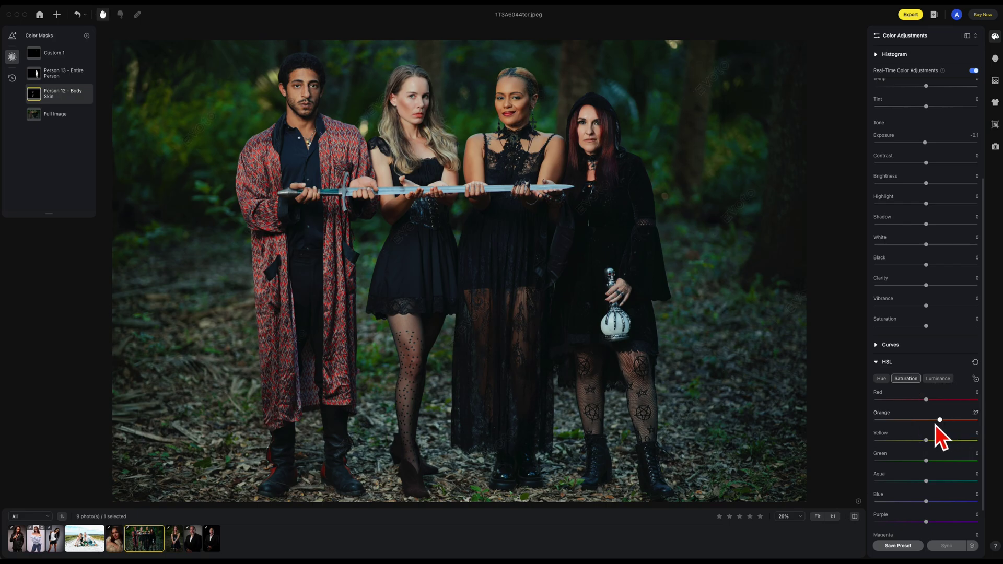
pyautogui.click(856, 518)
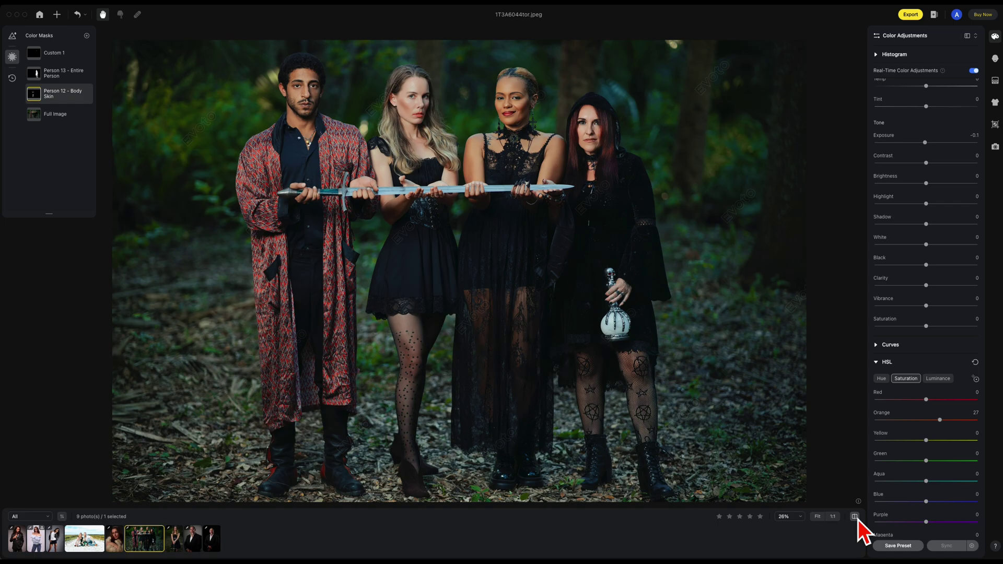
pyautogui.click(856, 517)
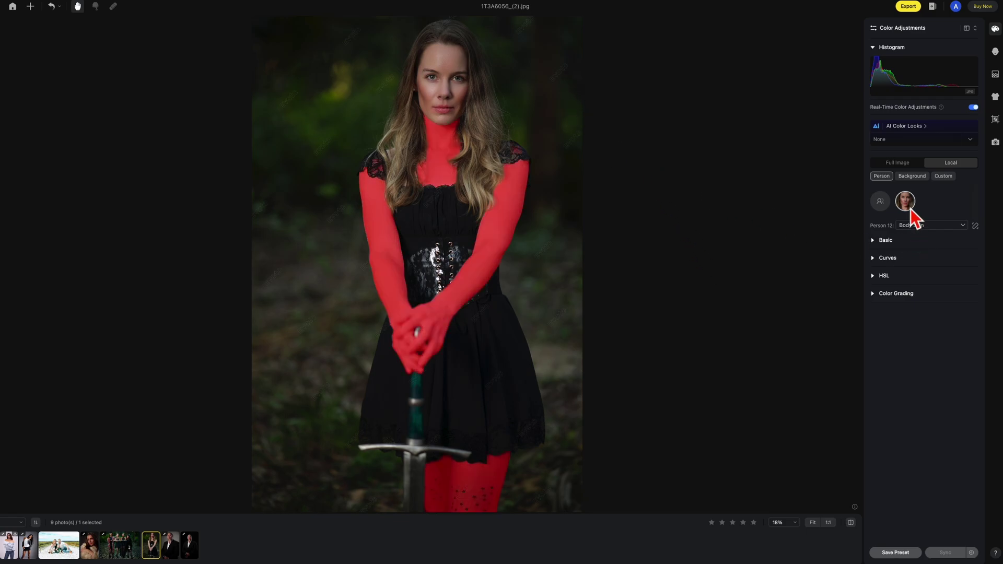
# Boost Orange skin saturation, set body-skin Exposure to -0.25, and compare with the original
pyautogui.click(878, 277)
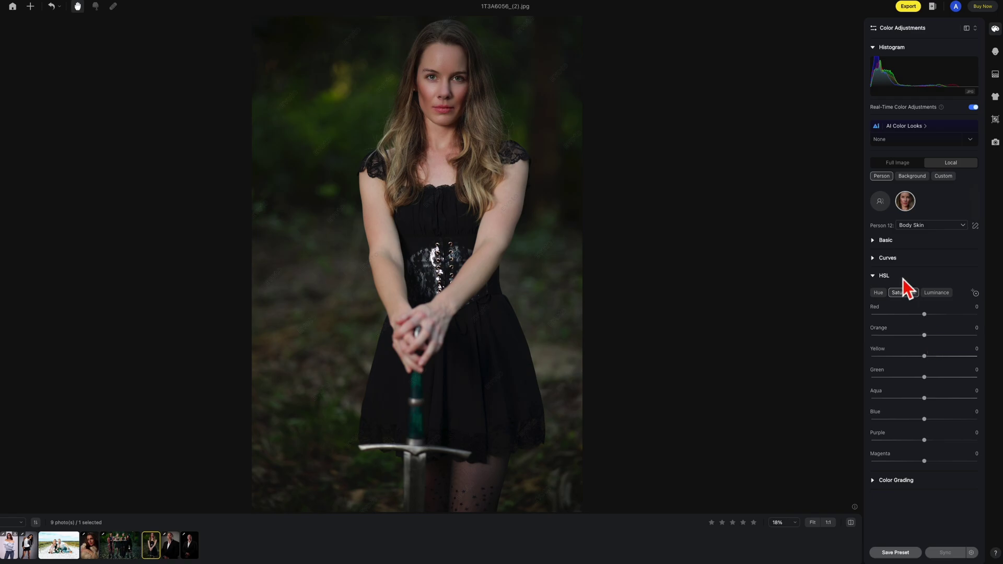
pyautogui.moveTo(929, 337); pyautogui.dragTo(953, 339)
pyautogui.click(880, 245)
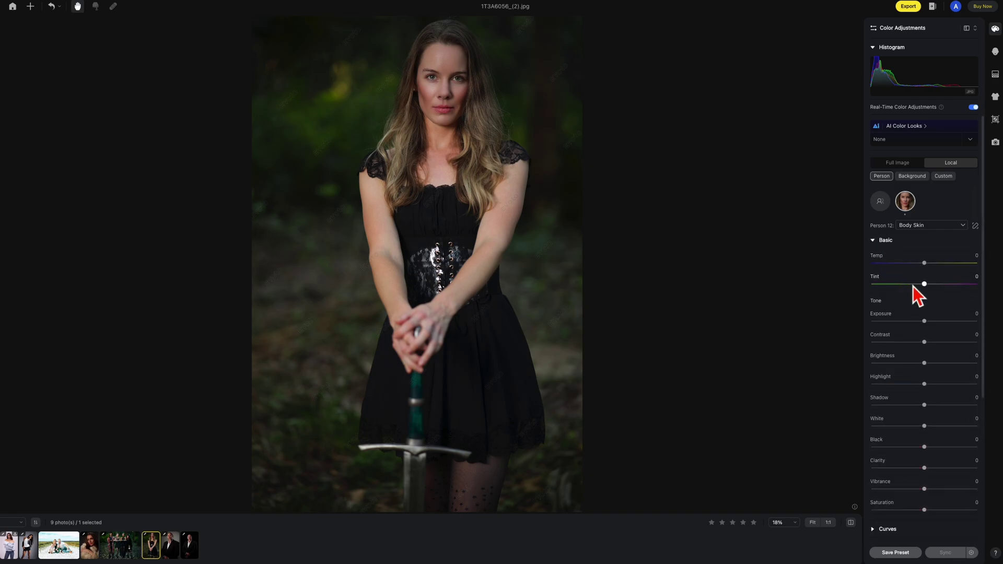
pyautogui.moveTo(929, 324); pyautogui.dragTo(926, 323)
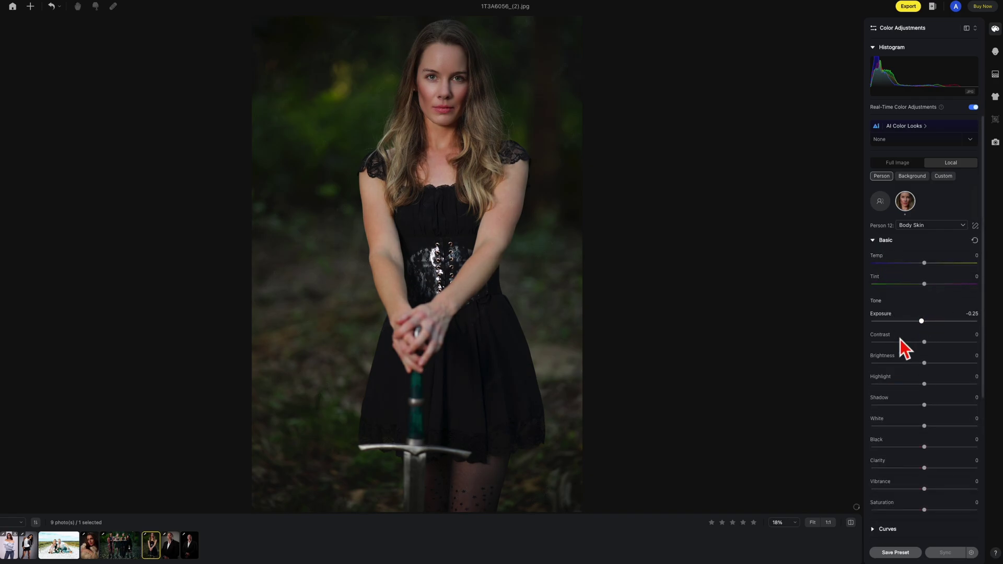
pyautogui.click(852, 524)
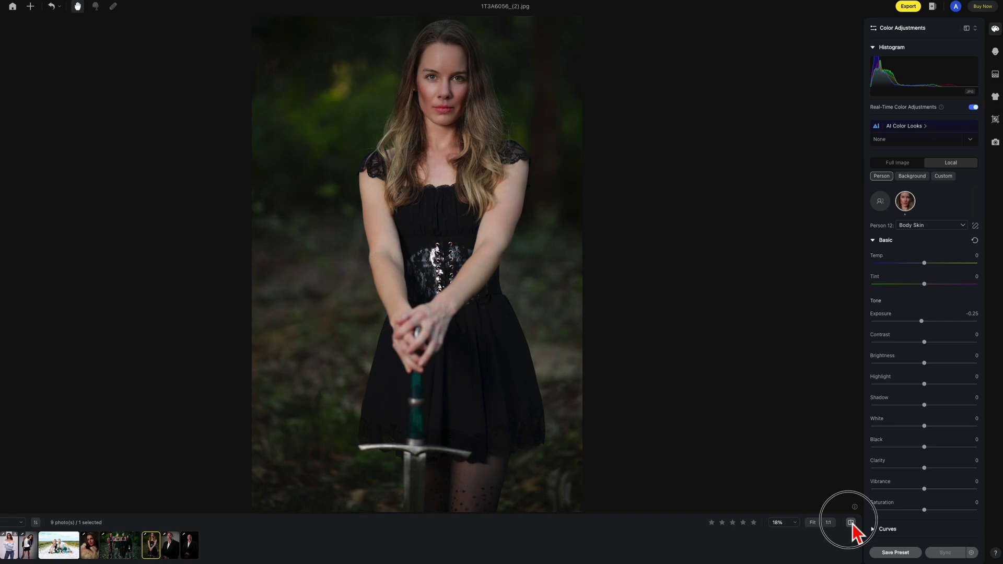
pyautogui.click(852, 524)
pyautogui.click(852, 524)
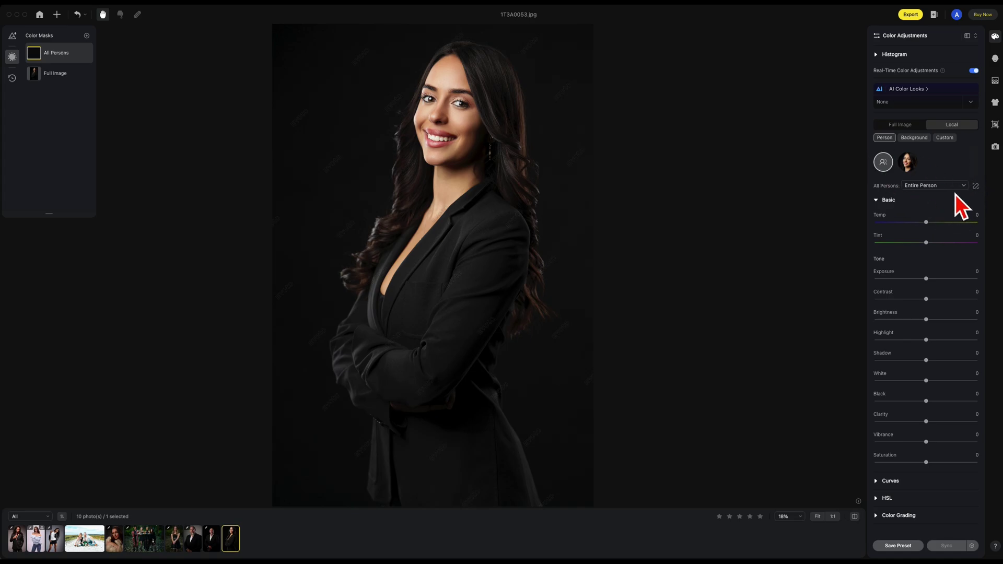
# Keep the Entire Person mask, then create a new Custom 1 brush mask
pyautogui.click(957, 187)
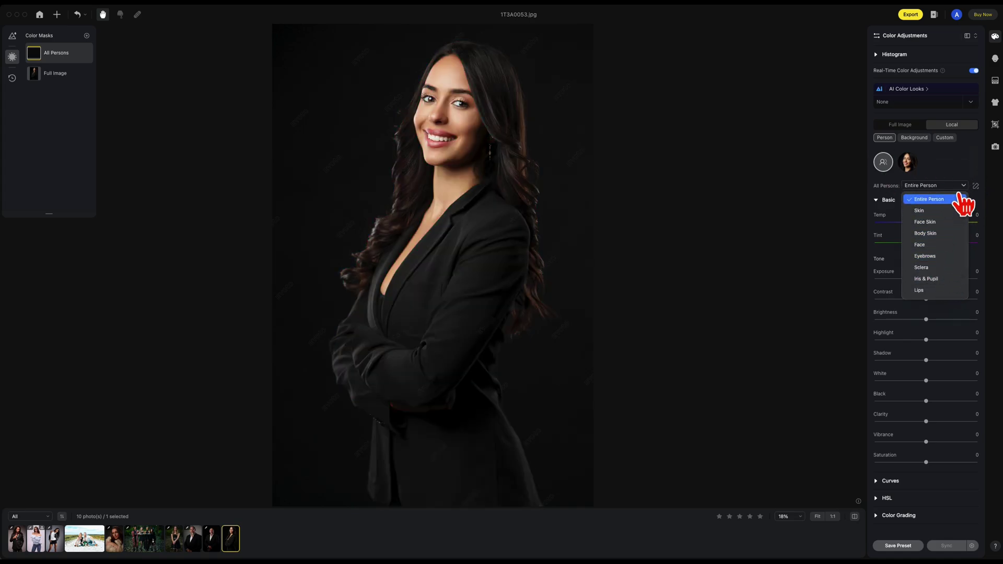
pyautogui.click(960, 201)
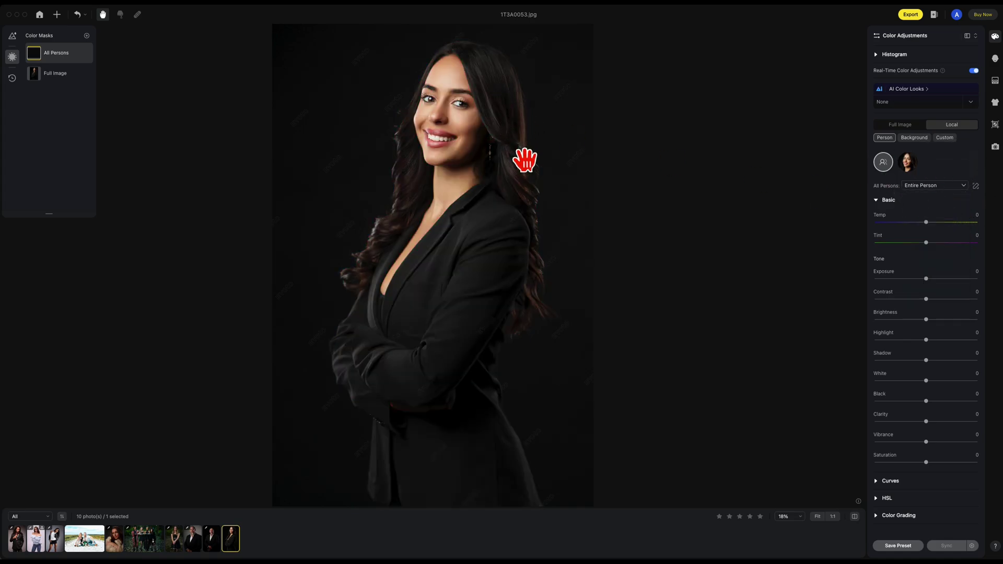
pyautogui.click(951, 139)
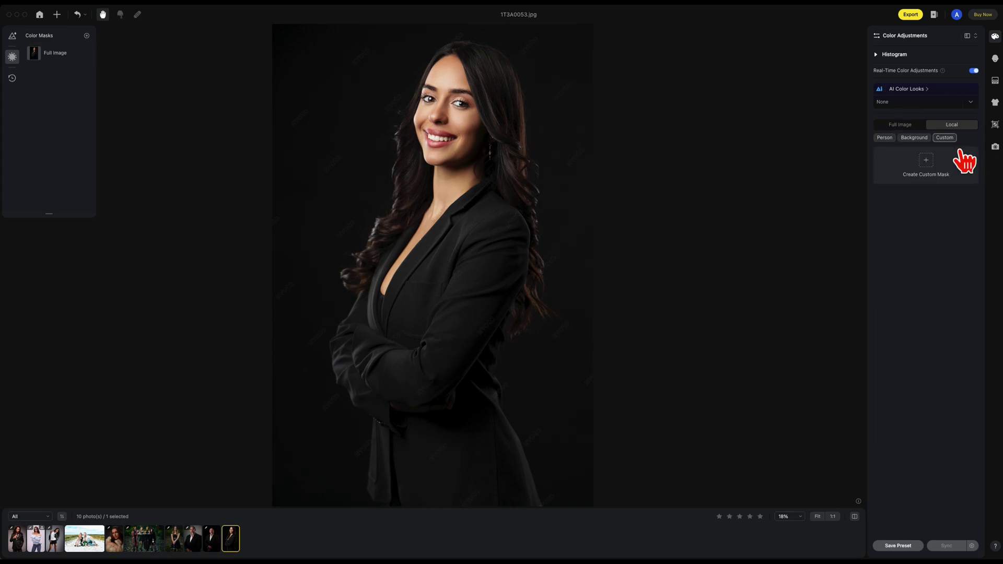
pyautogui.click(936, 165)
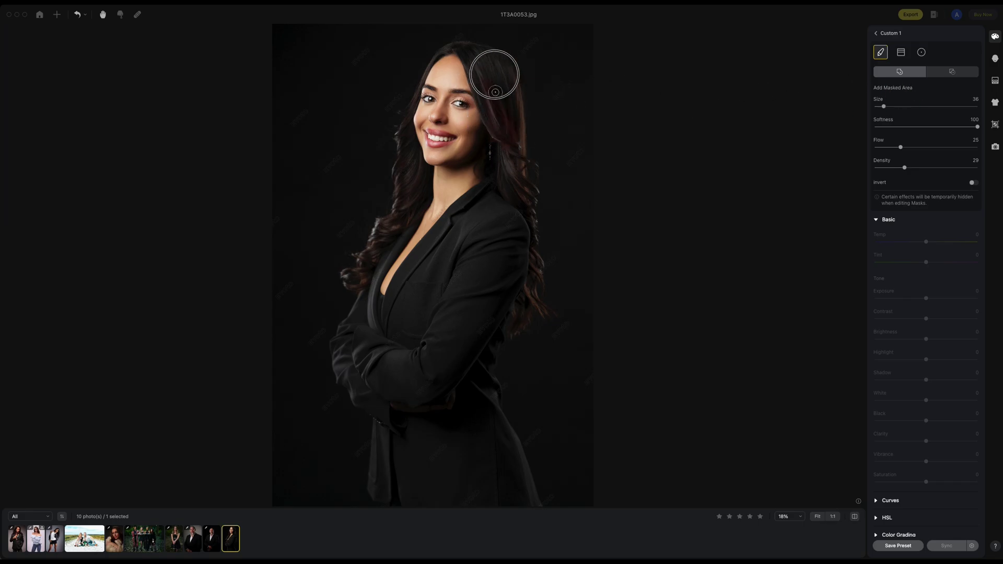
# Brush a mask over her hair and set Exposure 0.85, Contrast 27, Brightness 40, Shadows 42, Clarity 55
pyautogui.moveTo(495, 74)
pyautogui.mouseDown()
pyautogui.moveTo(480, 68)
pyautogui.moveTo(519, 190)
pyautogui.mouseUp()
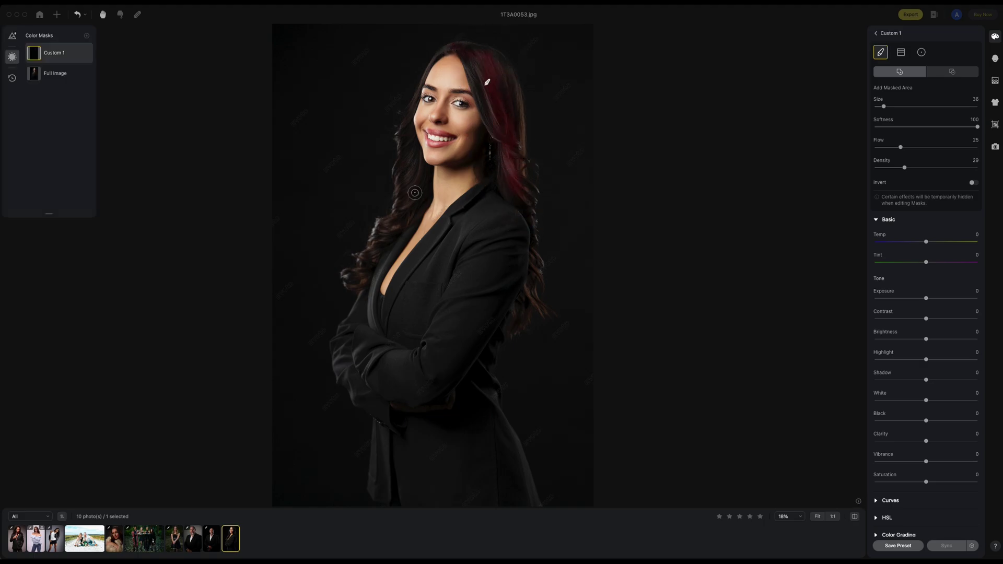
pyautogui.moveTo(407, 136)
pyautogui.mouseDown()
pyautogui.moveTo(405, 197)
pyautogui.moveTo(411, 190)
pyautogui.mouseUp()
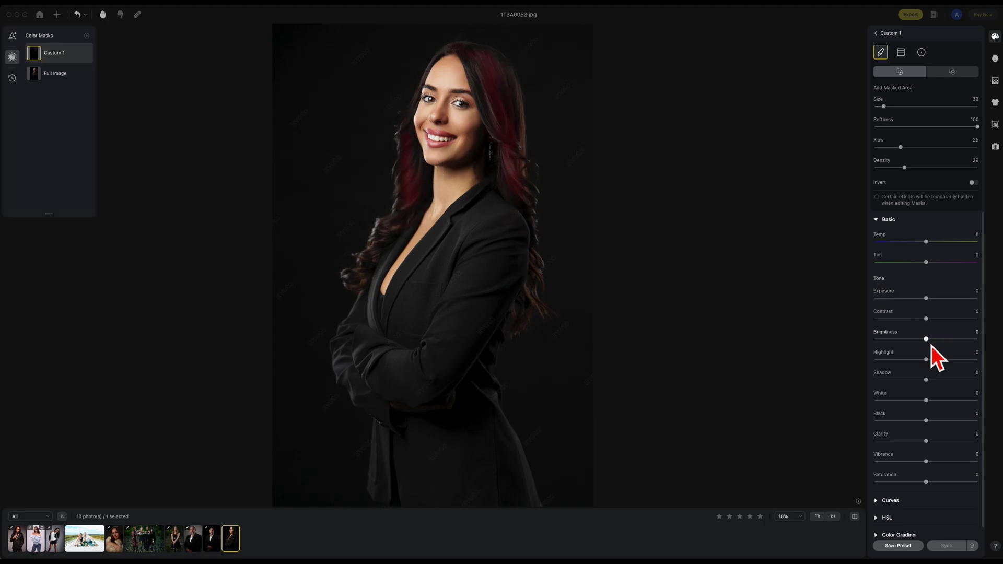
pyautogui.moveTo(935, 384); pyautogui.dragTo(954, 386)
pyautogui.moveTo(936, 442); pyautogui.dragTo(954, 443)
pyautogui.moveTo(933, 343); pyautogui.dragTo(953, 343)
pyautogui.moveTo(936, 306); pyautogui.dragTo(944, 323)
# Compare the hair edit with the original and extend the mask over more hair
pyautogui.click(862, 523)
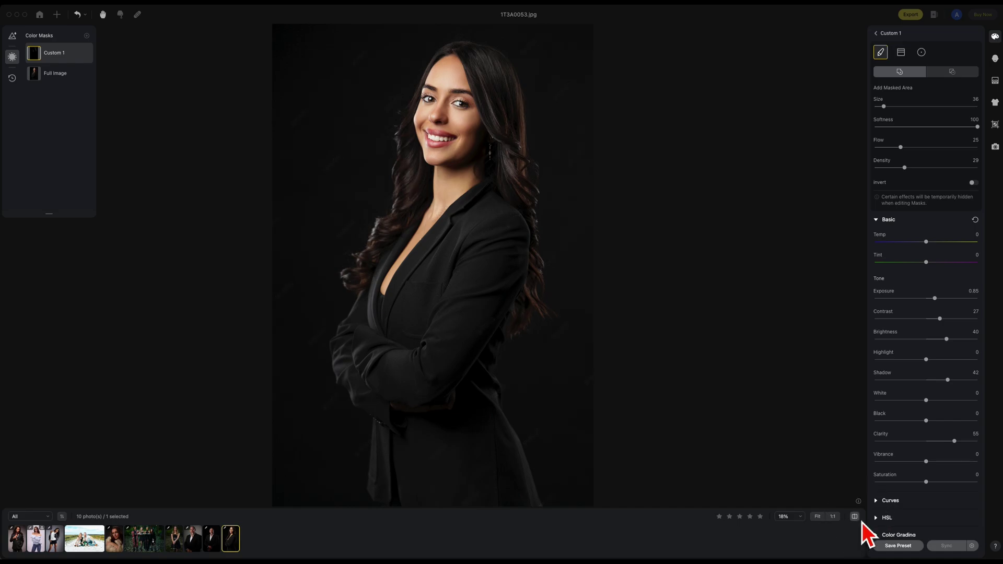
pyautogui.click(863, 523)
pyautogui.moveTo(393, 226); pyautogui.dragTo(358, 273)
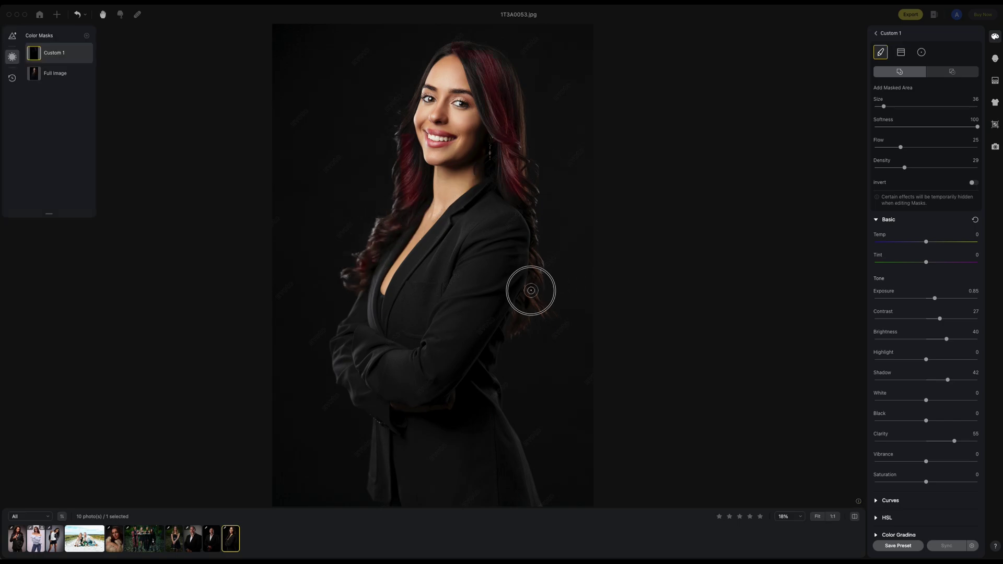
pyautogui.moveTo(531, 291); pyautogui.dragTo(523, 318)
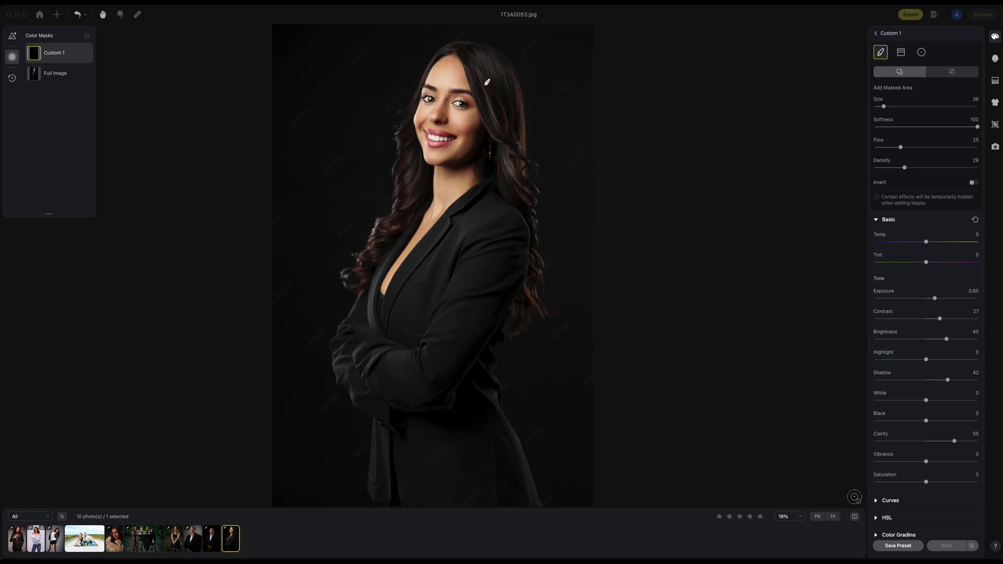
pyautogui.click(864, 522)
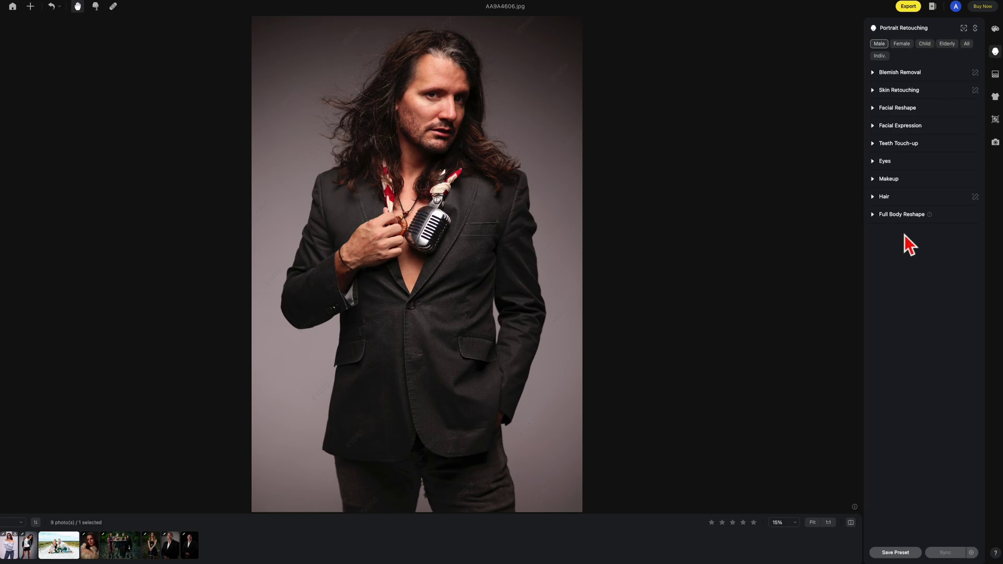
# Apply White Hair Blackening at 92 to the man's hair and compare with the original
pyautogui.click(881, 198)
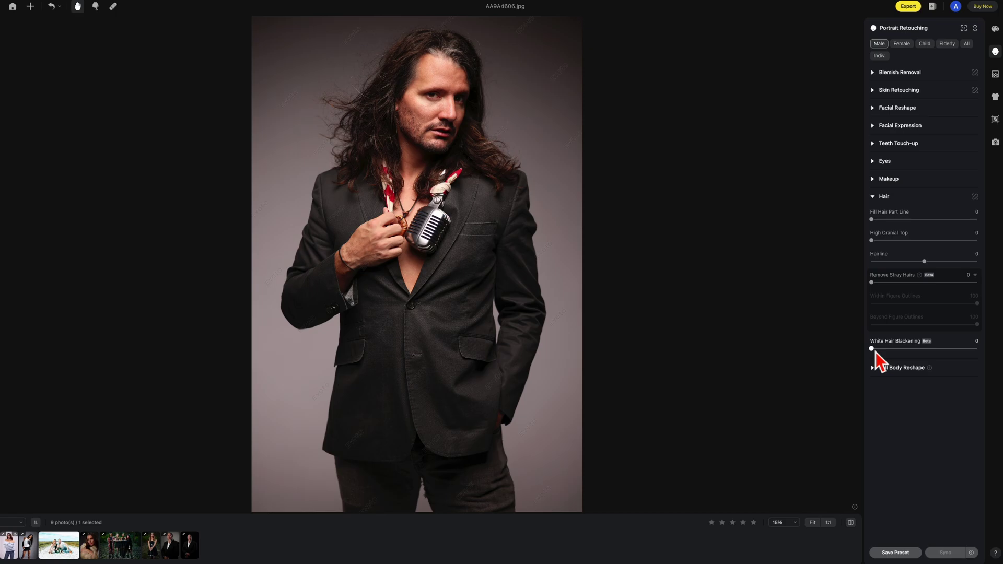
pyautogui.moveTo(876, 352); pyautogui.dragTo(975, 351)
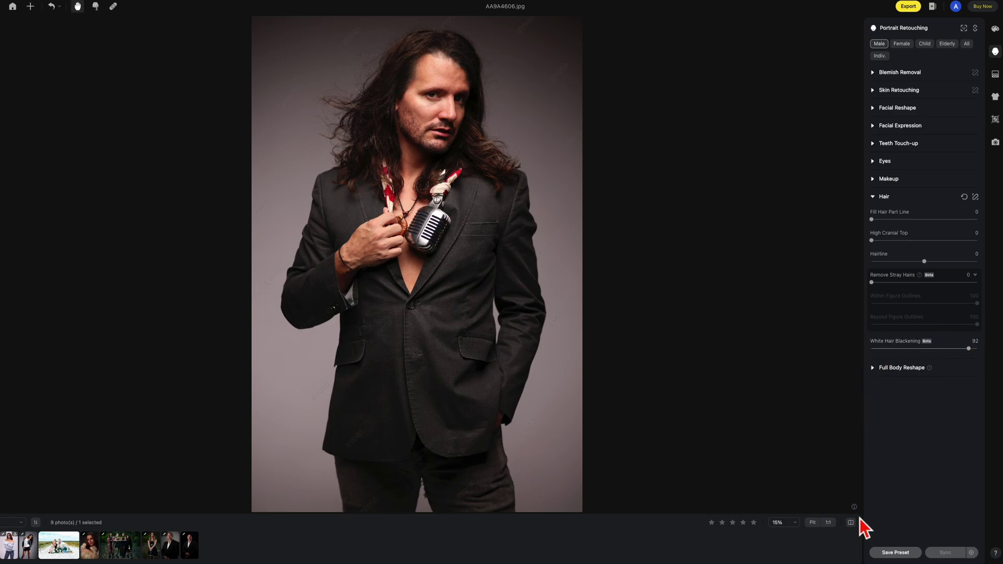
pyautogui.click(855, 522)
pyautogui.click(852, 523)
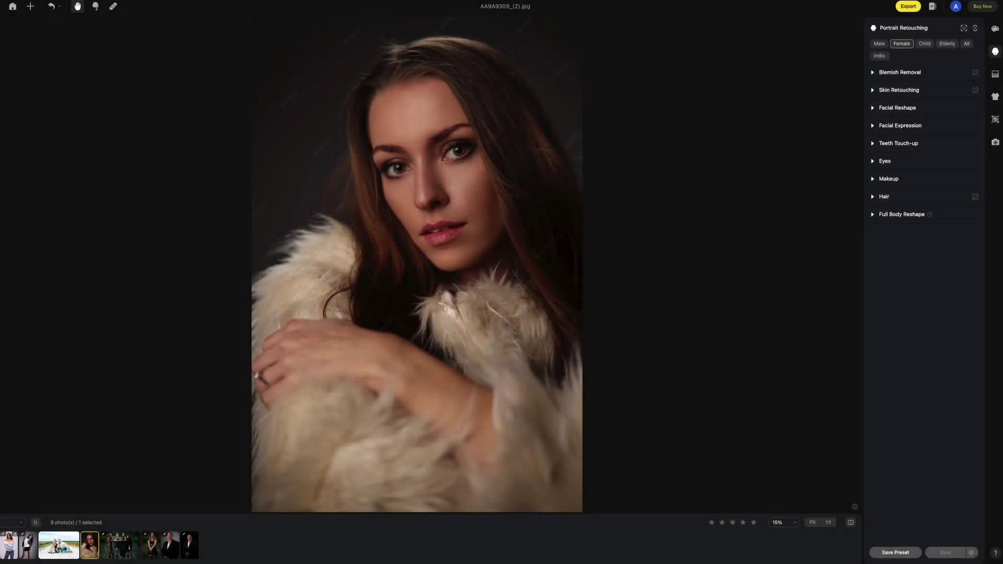
pyautogui.click(996, 553)
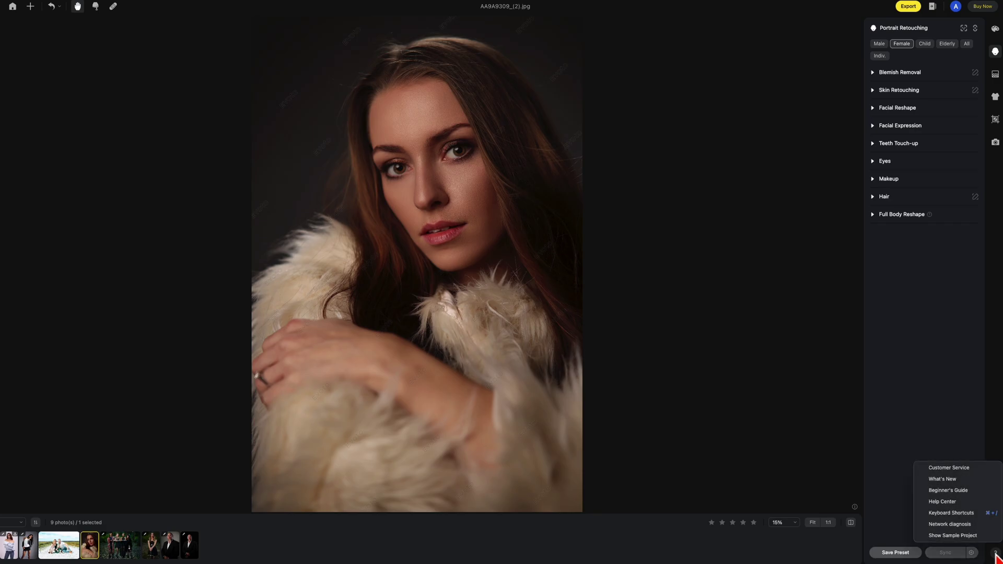
pyautogui.click(964, 480)
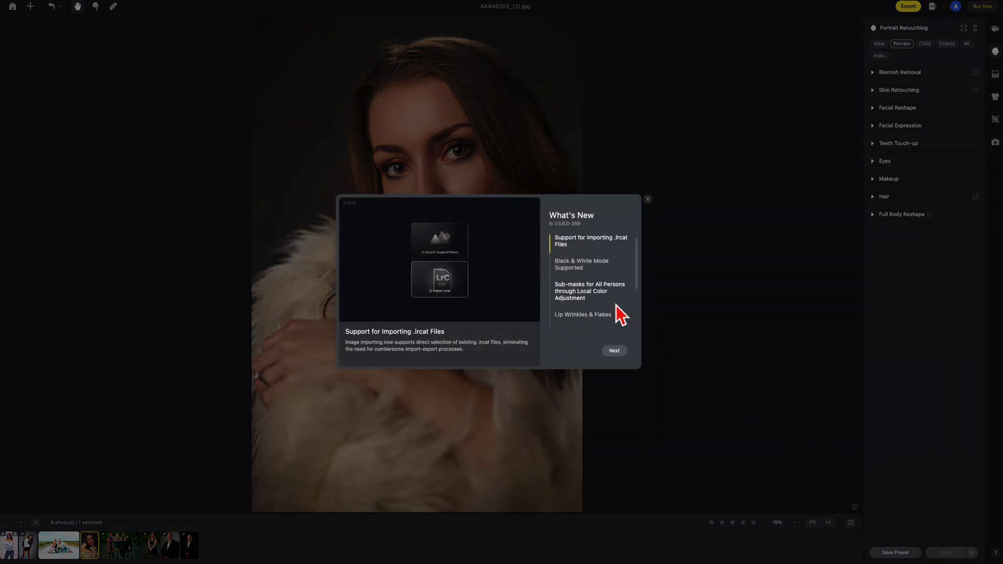
pyautogui.scroll(-2, 616, 306)
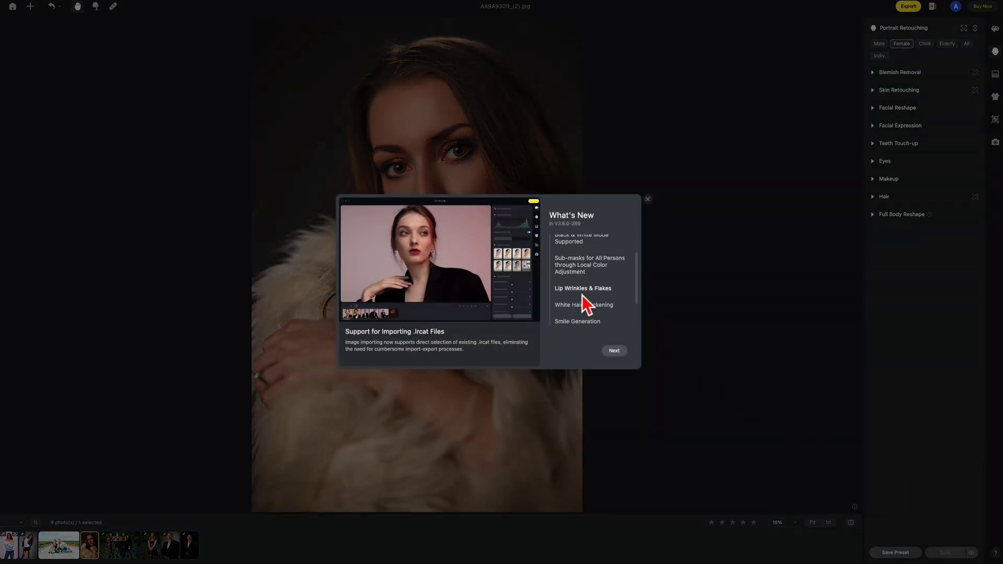
pyautogui.scroll(-1, 630, 287)
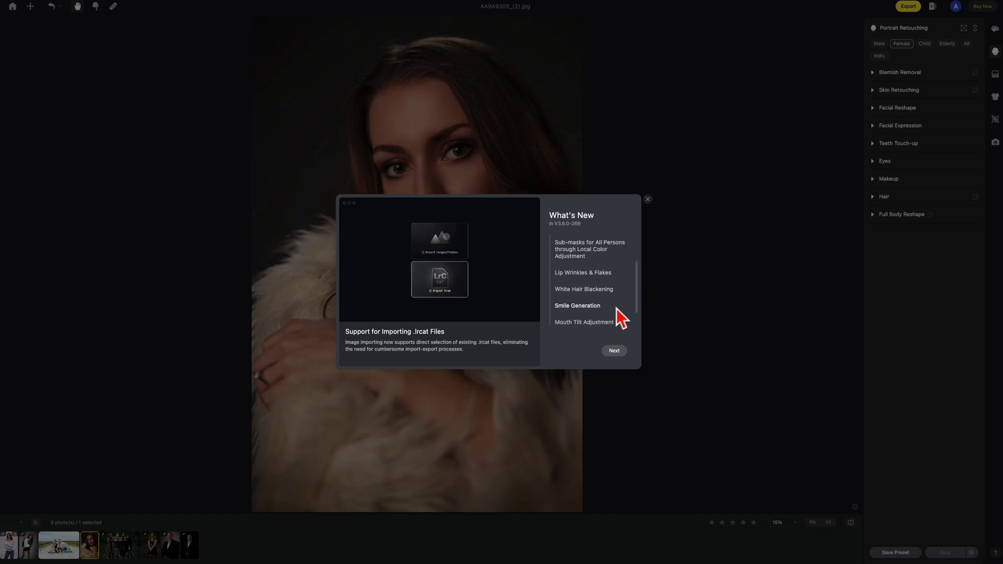
pyautogui.scroll(-1, 577, 319)
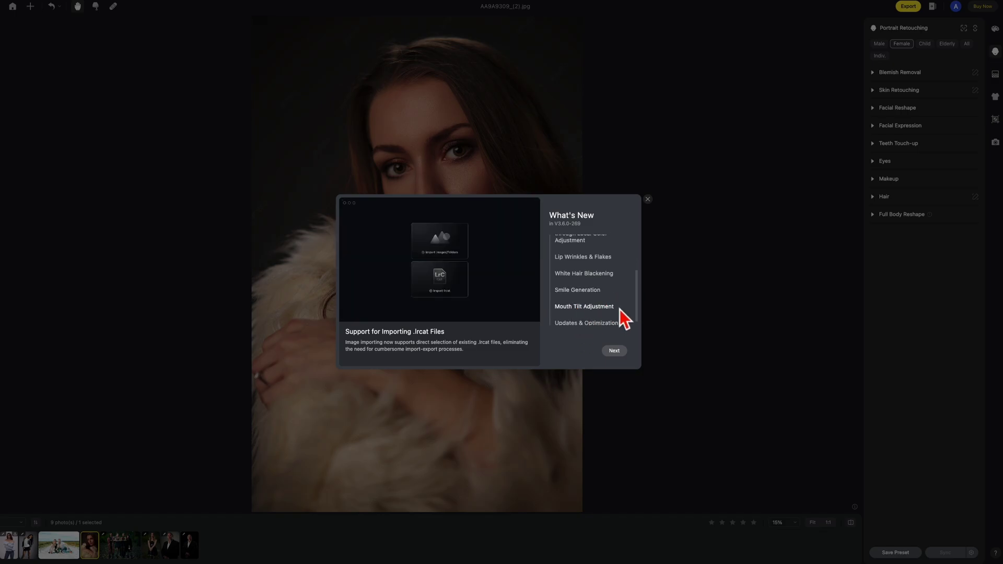
pyautogui.click(651, 203)
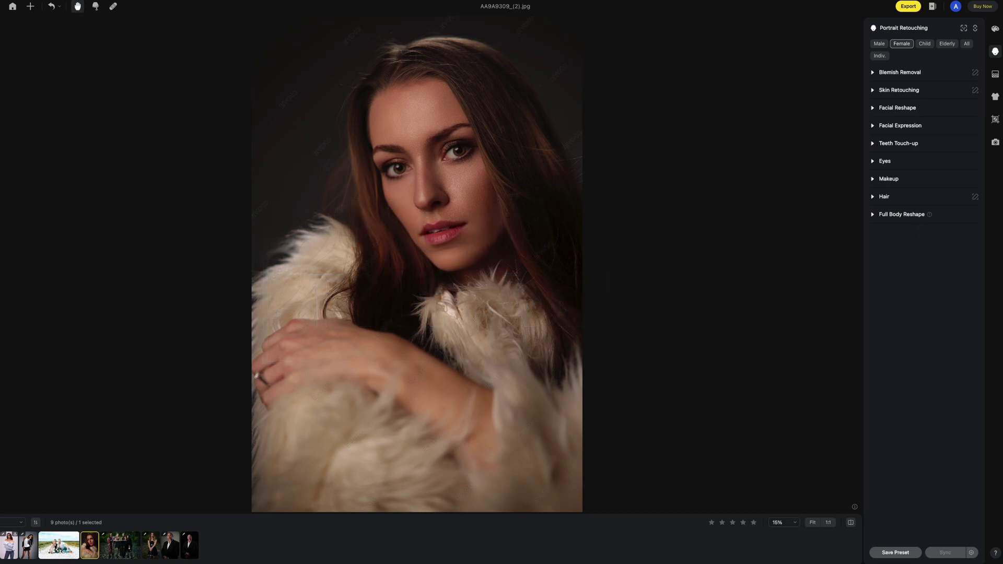
# In Facial Reshape's Mouth settings, drag Tilt to -48 to level the woman's mouth
pyautogui.click(877, 110)
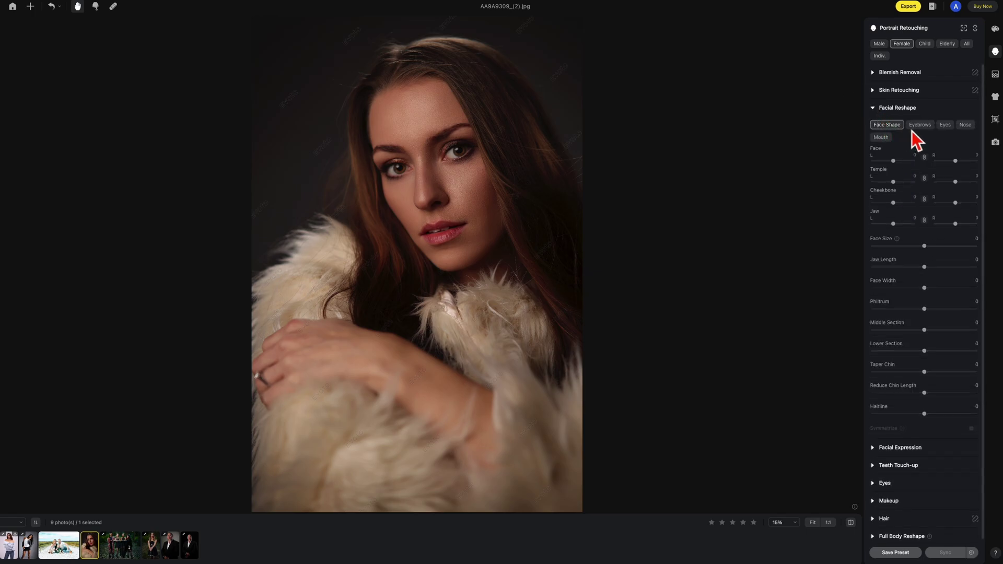
pyautogui.click(890, 139)
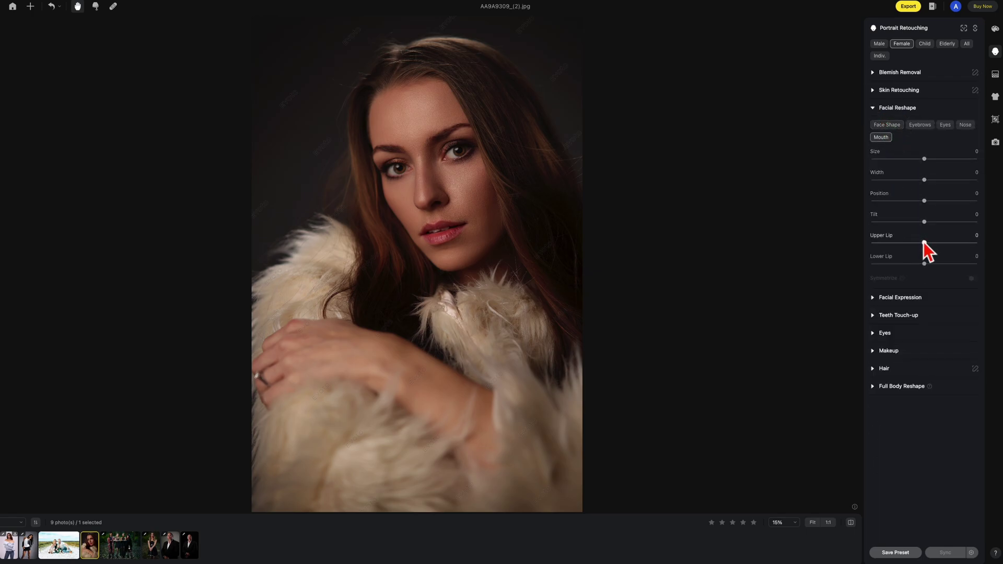
pyautogui.moveTo(928, 225); pyautogui.dragTo(902, 224)
pyautogui.scroll(3, 457, 188)
pyautogui.scroll(-4, 549, 123)
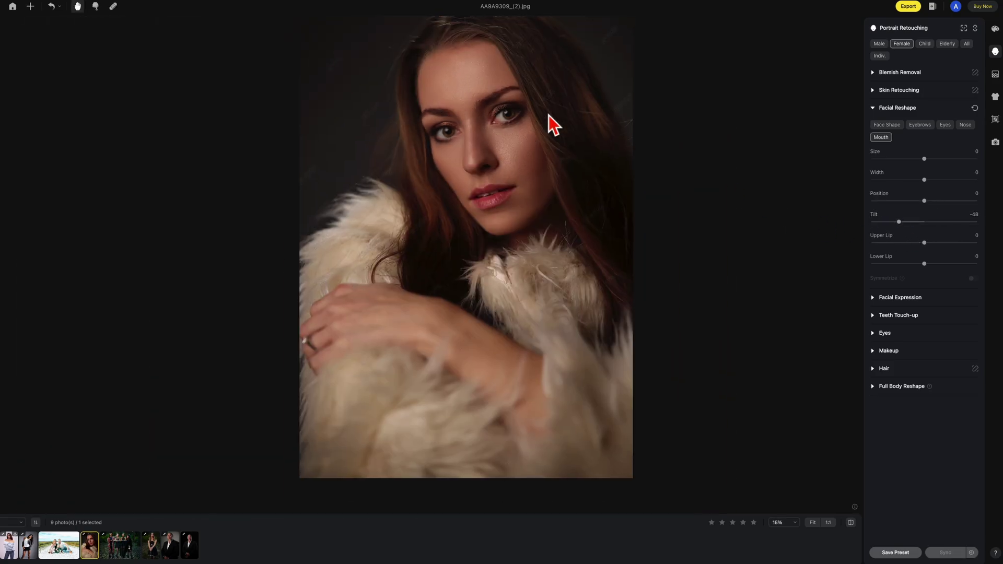
# Fit the whole photo in the window and compare the tilted mouth against the original
pyautogui.moveTo(549, 125); pyautogui.dragTo(576, 153)
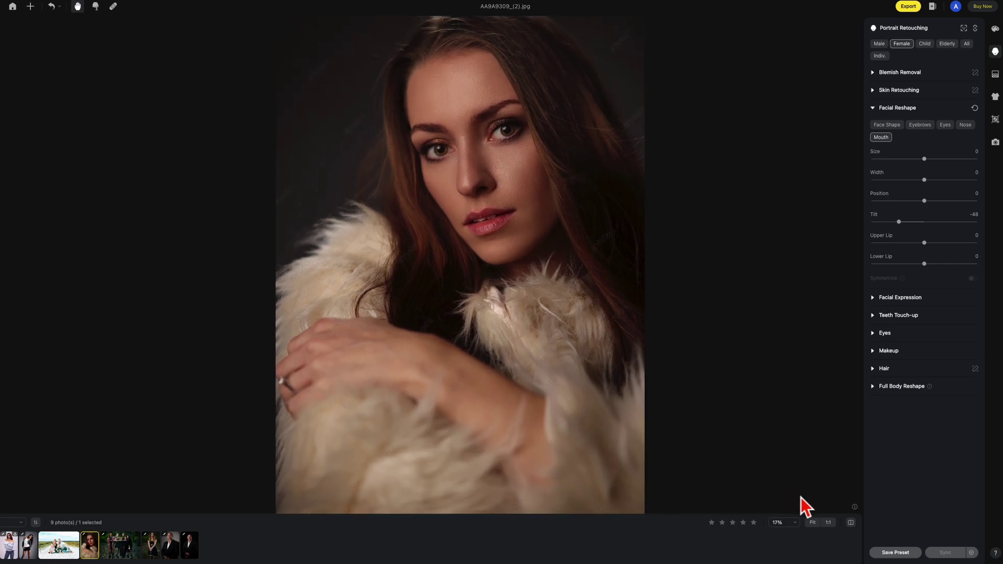
pyautogui.click(816, 525)
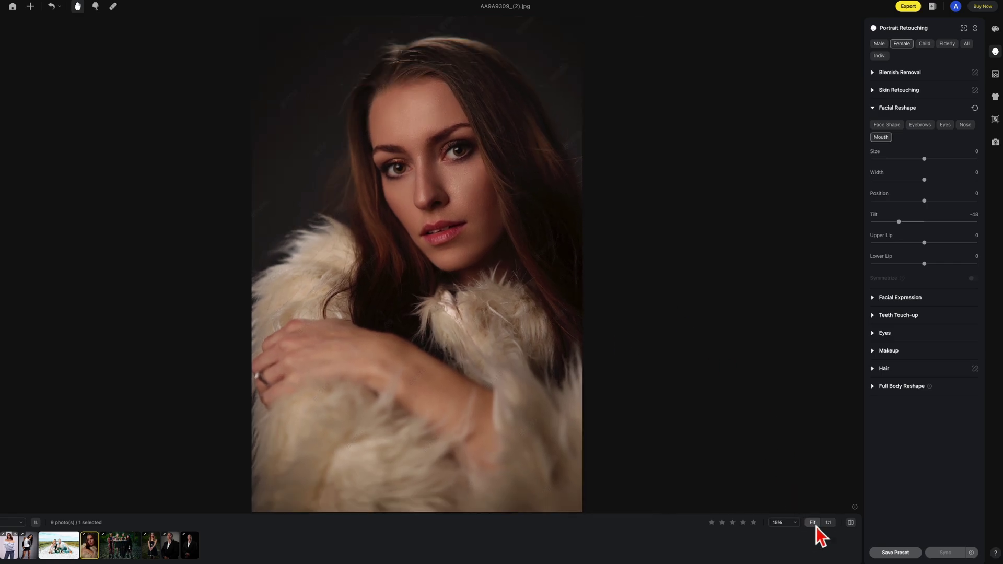
pyautogui.click(854, 524)
pyautogui.click(852, 524)
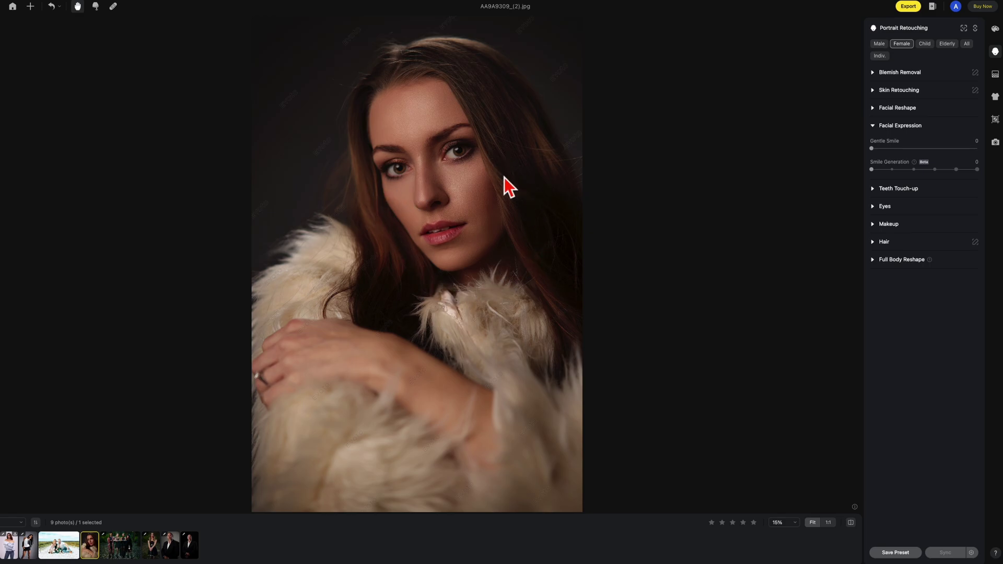
# Raise Facial Expression's Smile Generation one tick at a time, from 1 up to 4
pyautogui.click(896, 171)
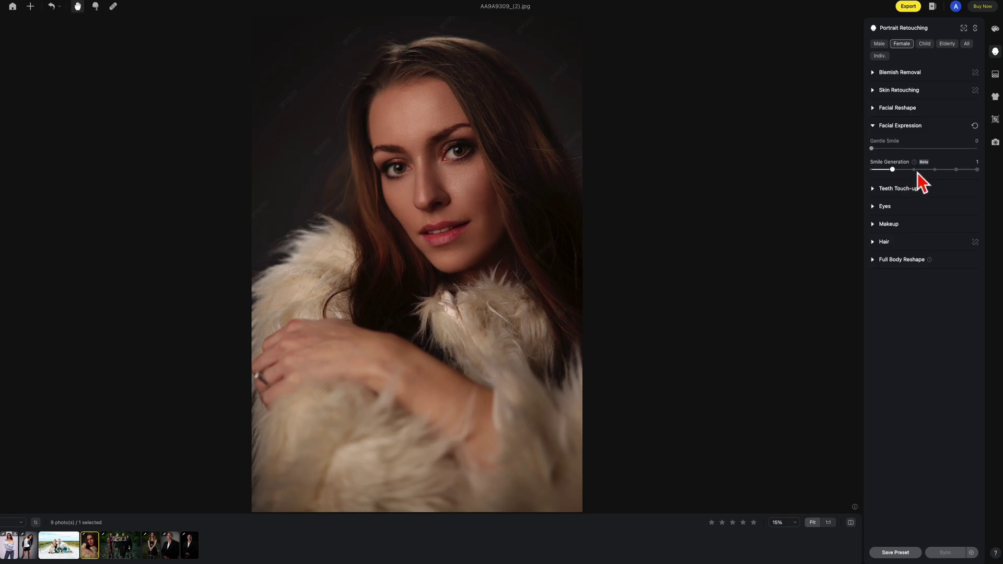
pyautogui.click(918, 174)
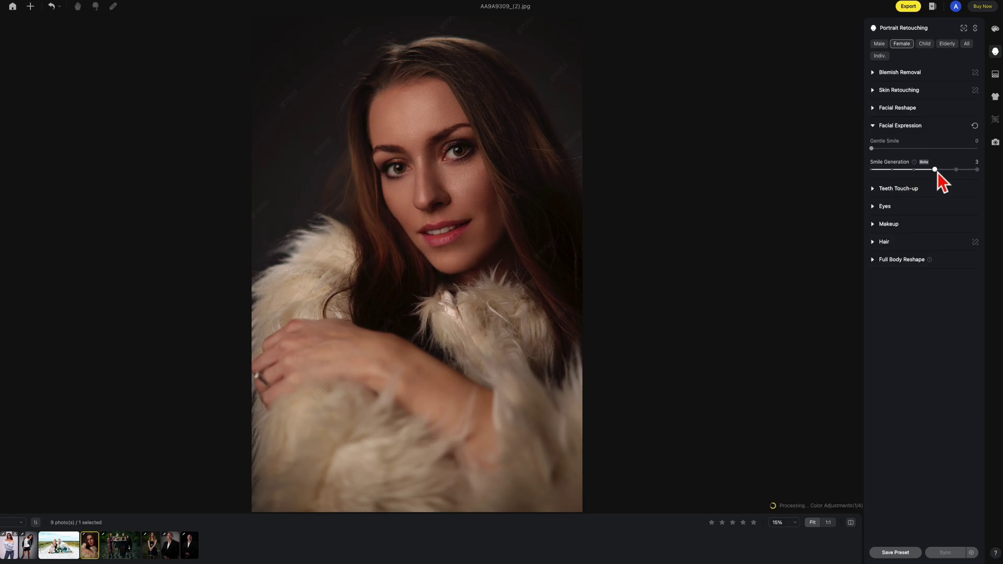
pyautogui.click(936, 170)
pyautogui.click(961, 170)
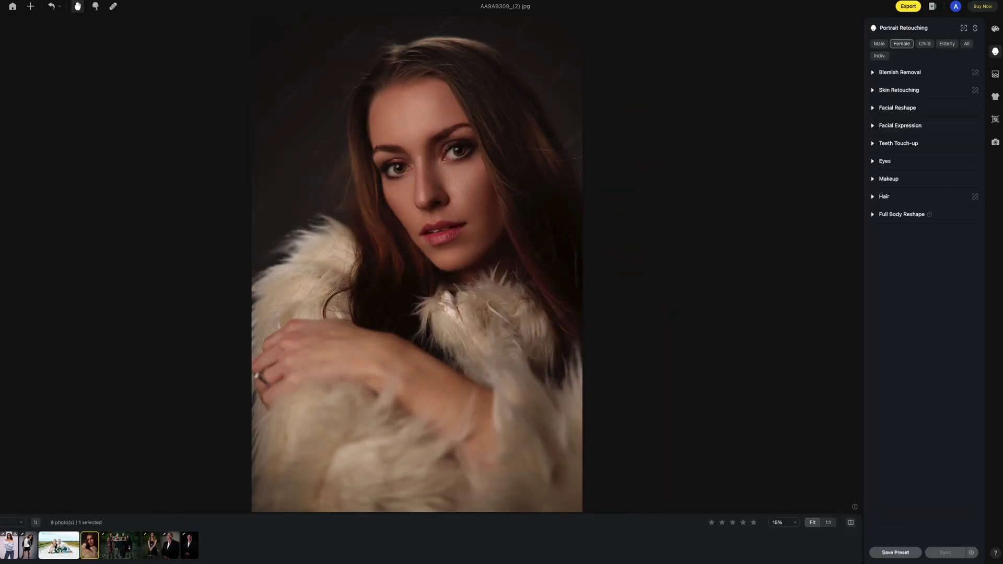
# Zoom in on the lips and set Blemish Removal's Lip Wrinkles & Flakes to 76
pyautogui.click(873, 72)
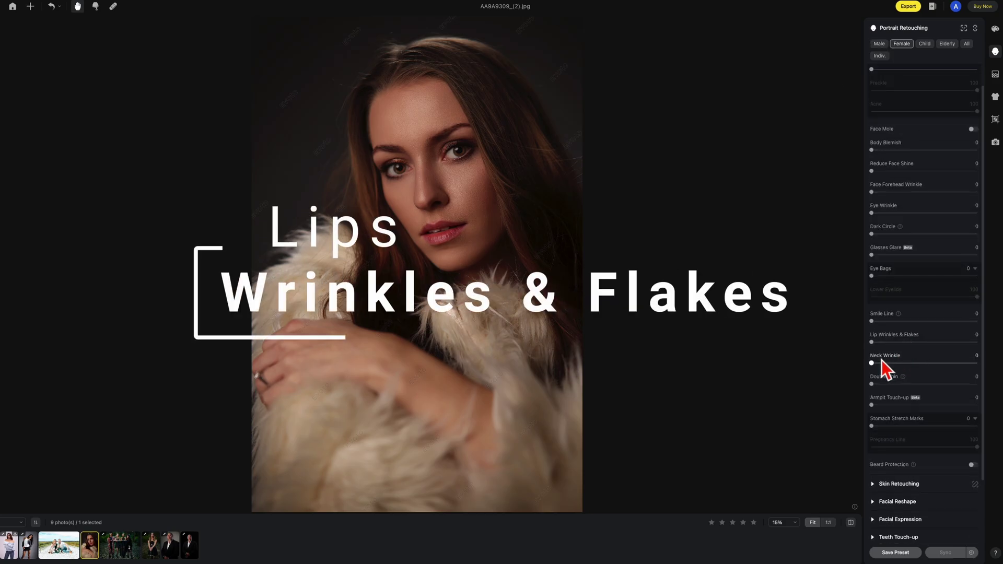
pyautogui.scroll(2, 455, 209)
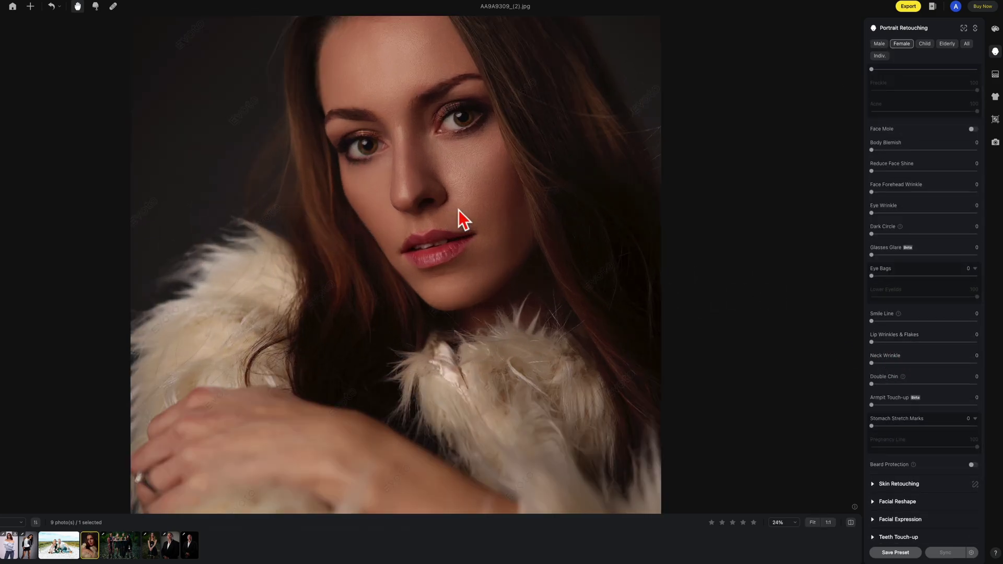
pyautogui.scroll(1, 458, 210)
pyautogui.moveTo(873, 343); pyautogui.dragTo(954, 343)
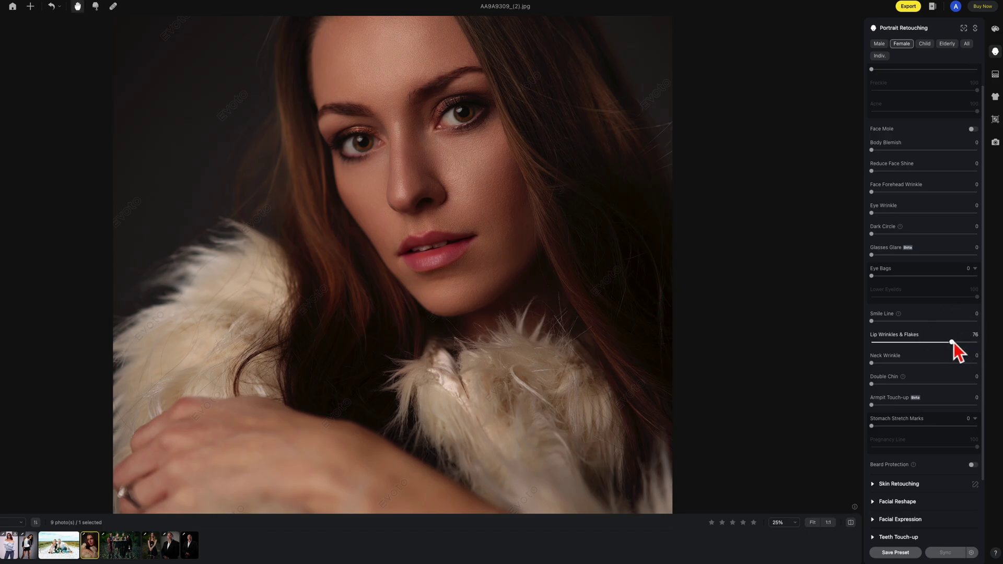